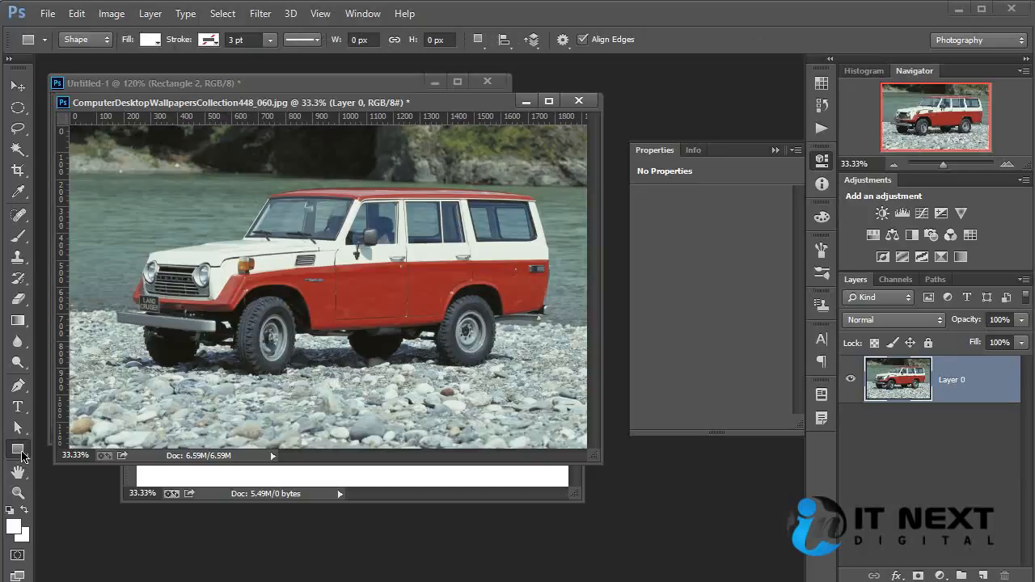
- Draw a white rectangle about 282 × 315 px above the car's headlights and add a Color Balance adjustment with Cyan–Red -38 and Magenta–Green +41
drag(129, 177, 206, 262)
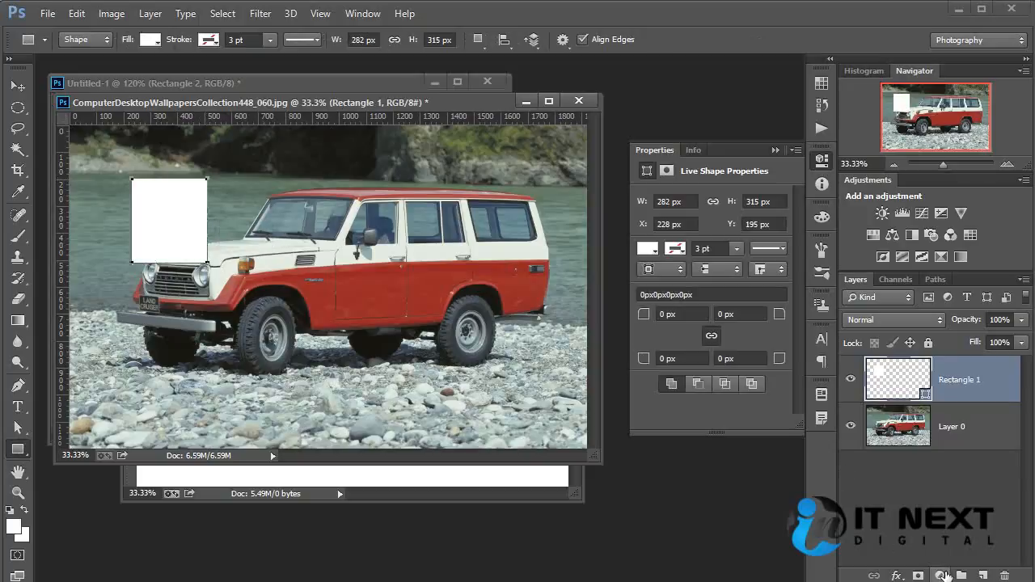
click(940, 575)
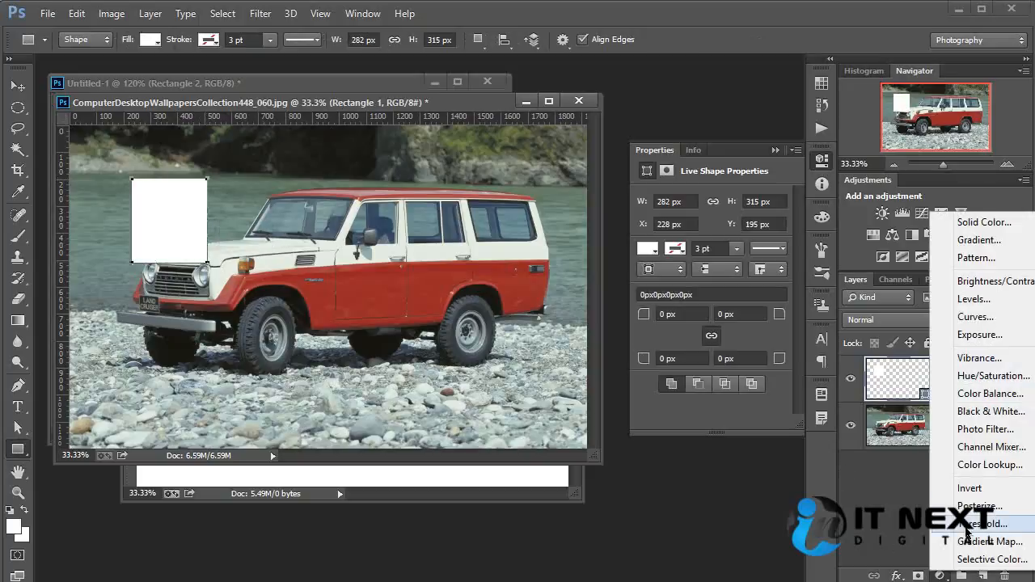
click(1009, 394)
drag(699, 241, 711, 264)
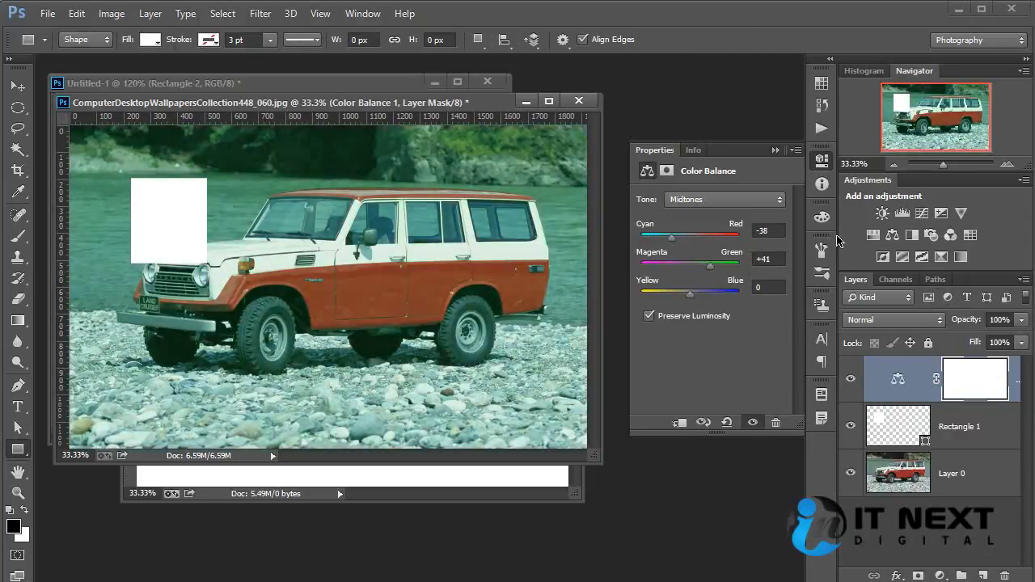
click(658, 153)
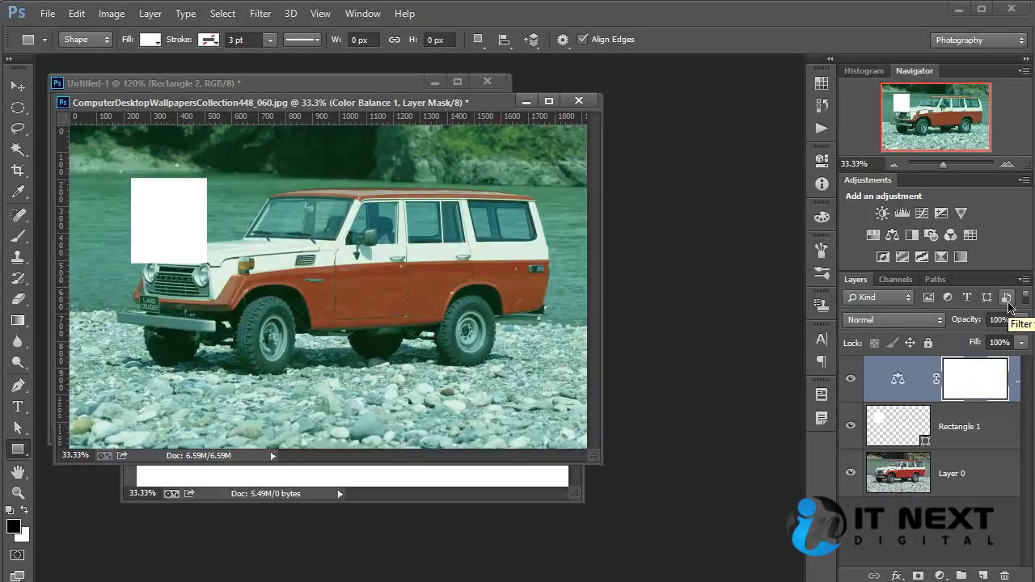
- Add a text layer reading "welcome" over the car's door using the Type tool
key(t)
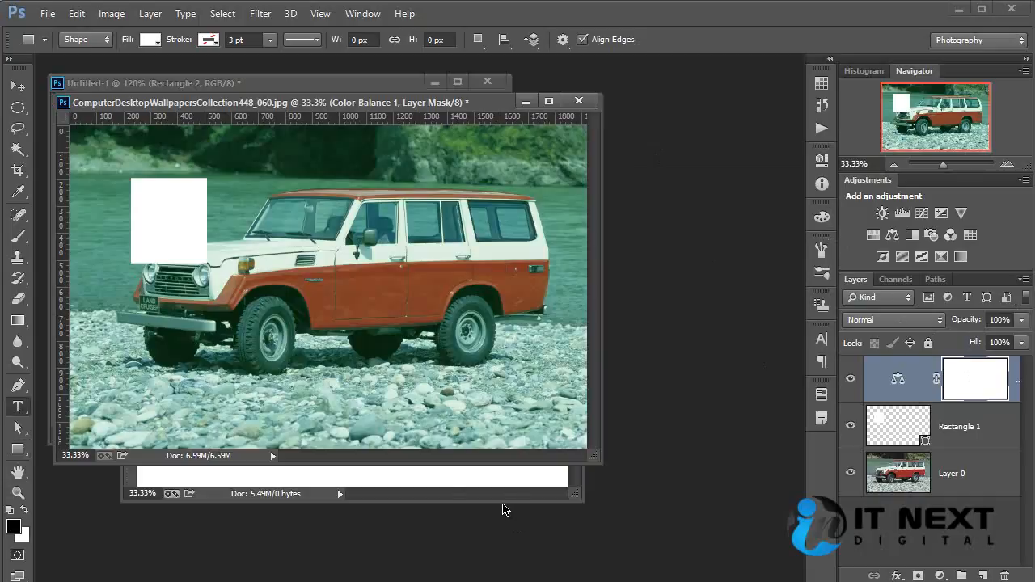
click(326, 287)
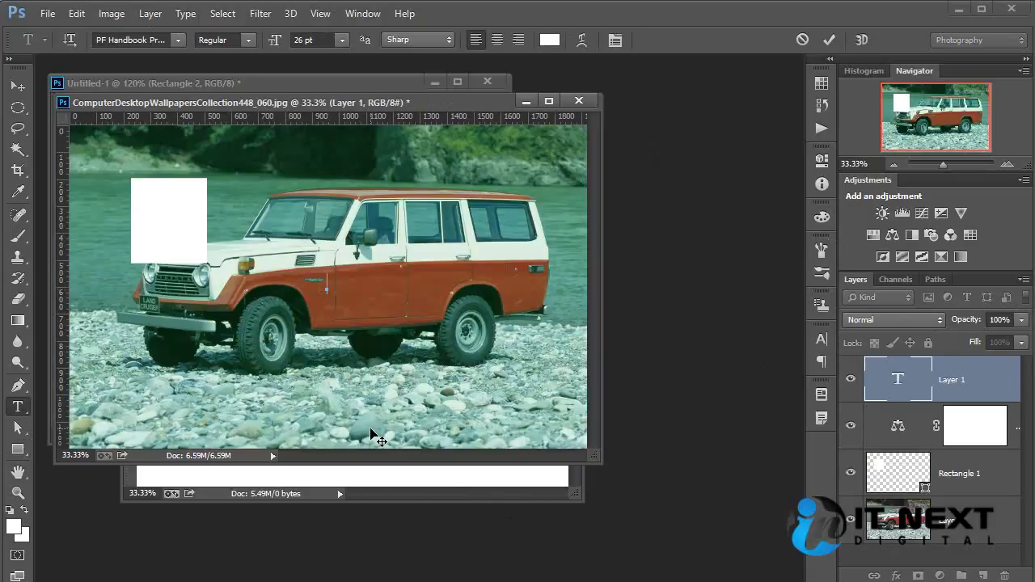
text(welcome)
- Enlarge the welcome text and place it in the upper-right corner of the photo, above the car's roof
click(17, 85)
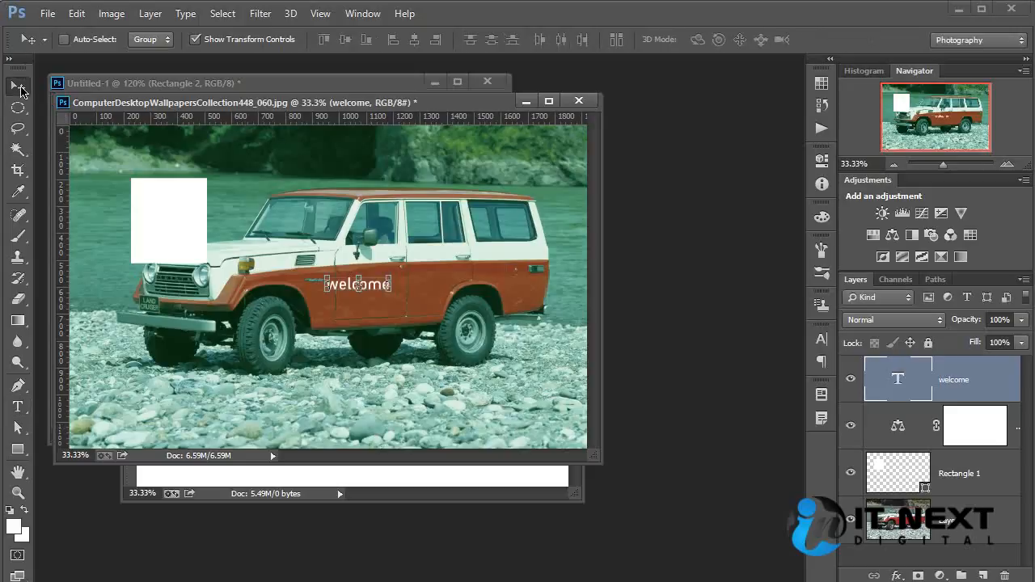
click(391, 293)
drag(392, 293, 544, 161)
key(Return)
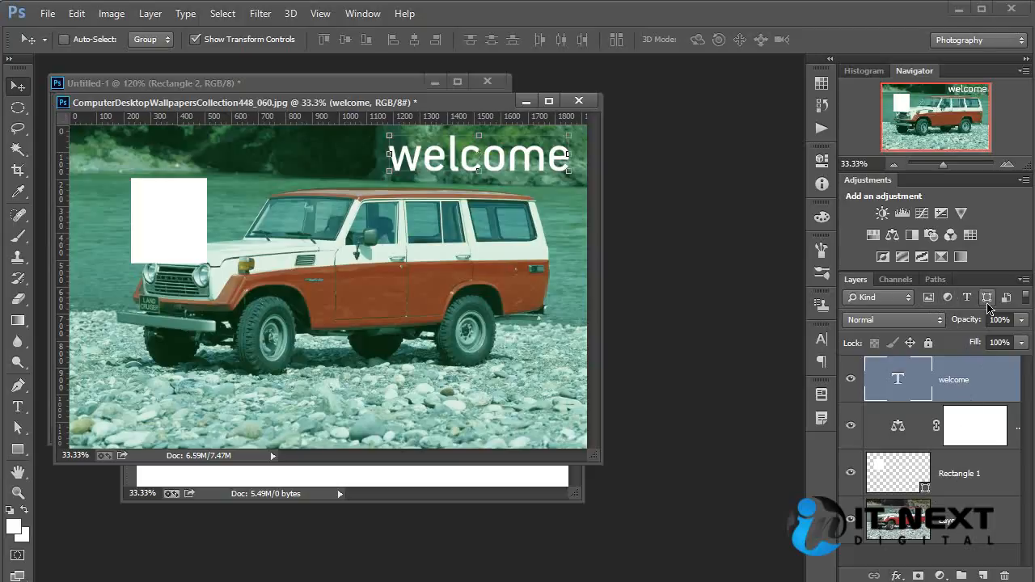
- Filter the layer list to smart objects only and turn that filter off again
click(1007, 299)
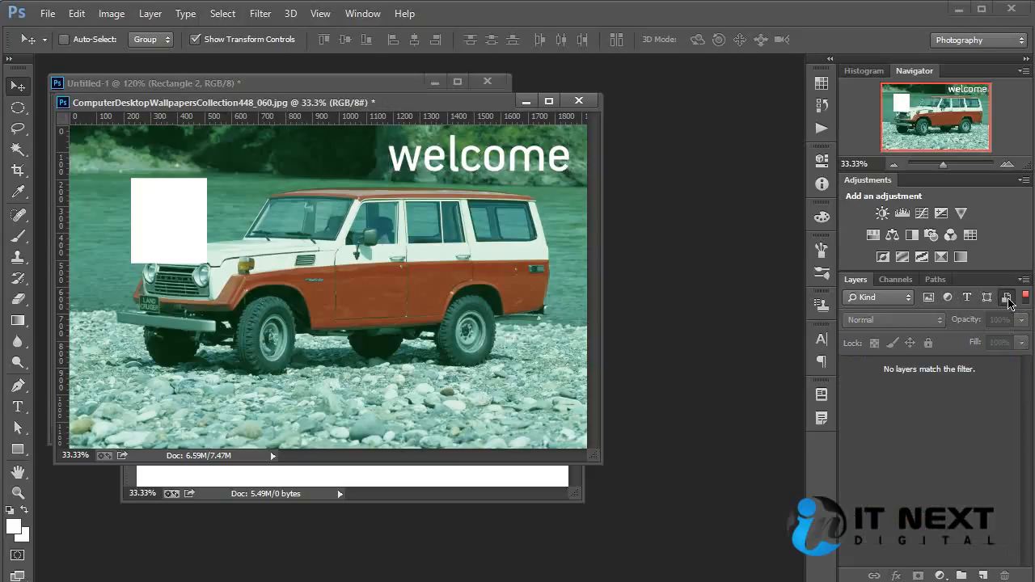
click(1007, 298)
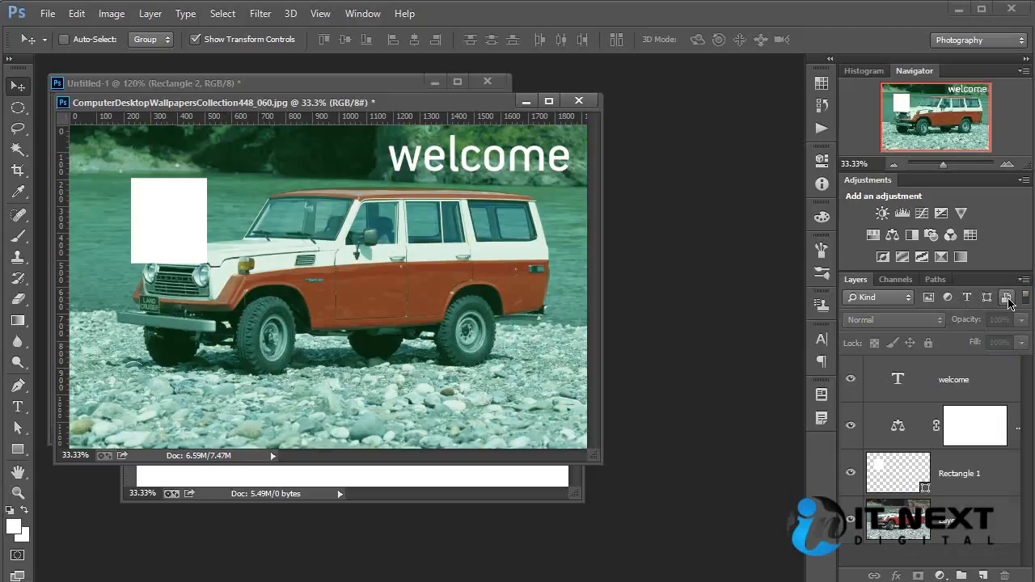
- Duplicate the car photo layer Layer 0 and convert the copy to a smart object
click(938, 517)
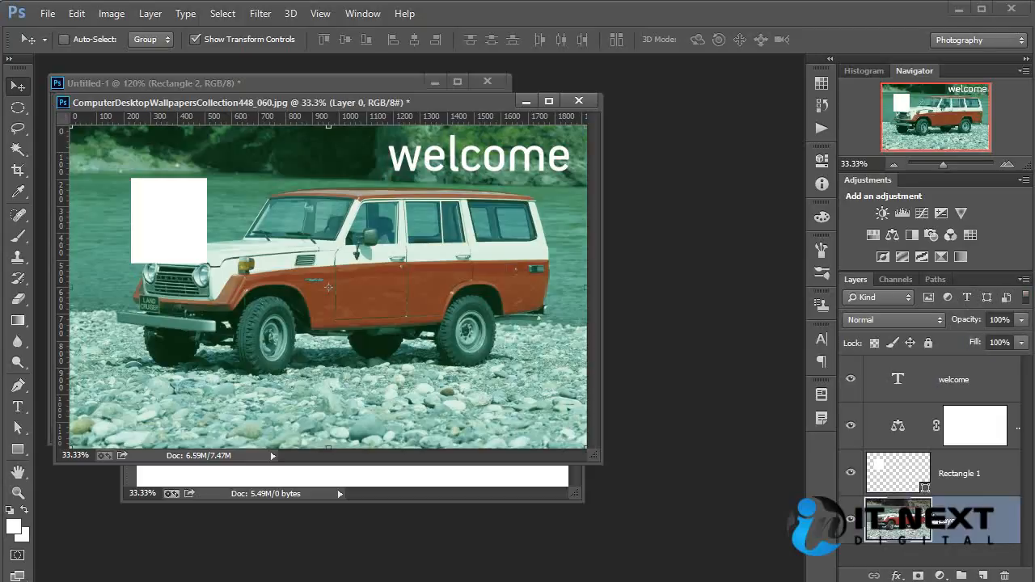
key(ctrl+j)
right_click(974, 520)
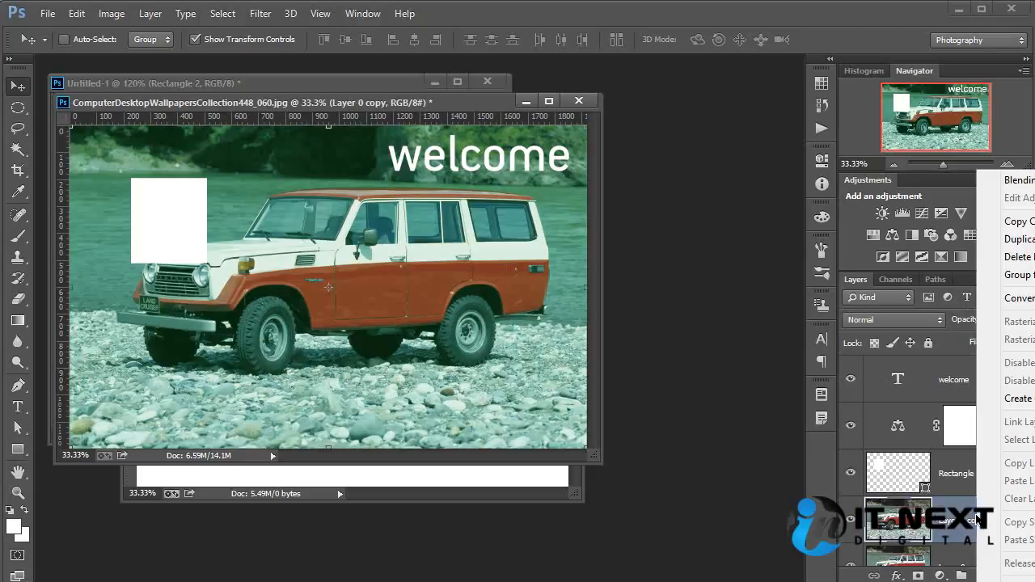
click(1014, 298)
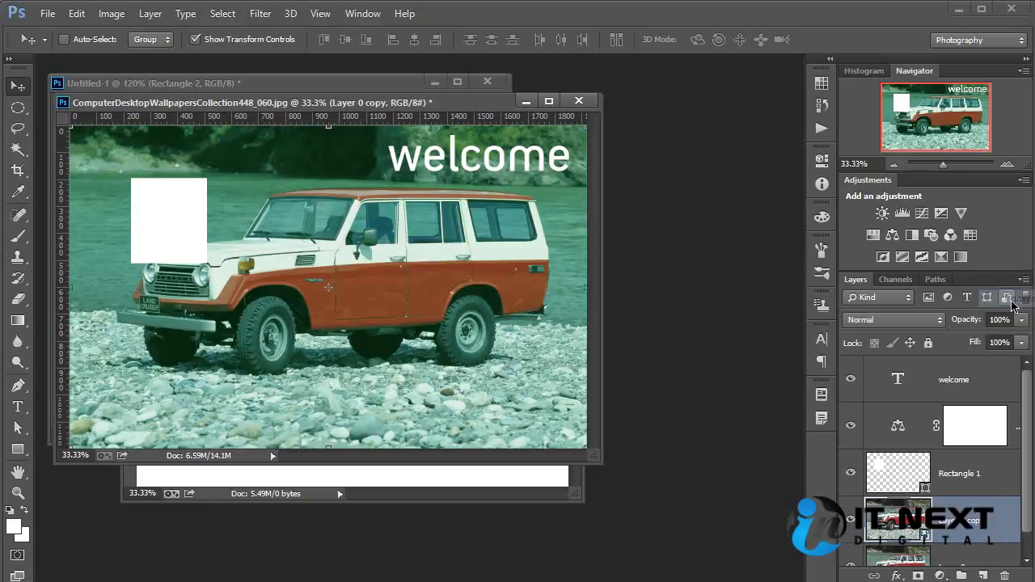
- Apply a Gaussian Blur smart filter with a radius of 10.0 pixels to Layer 0 copy
click(260, 14)
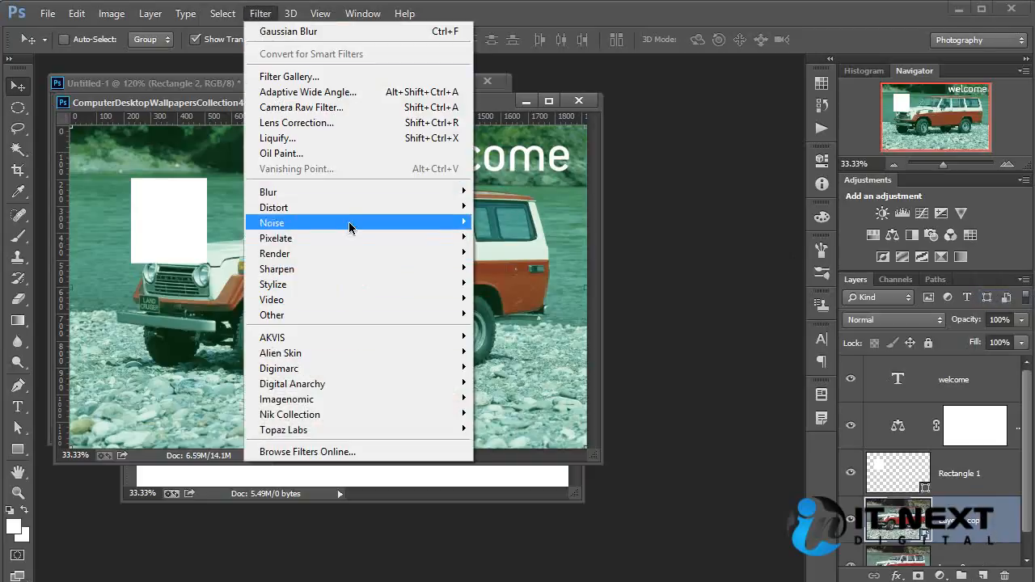
mouse_move(347, 190)
click(517, 306)
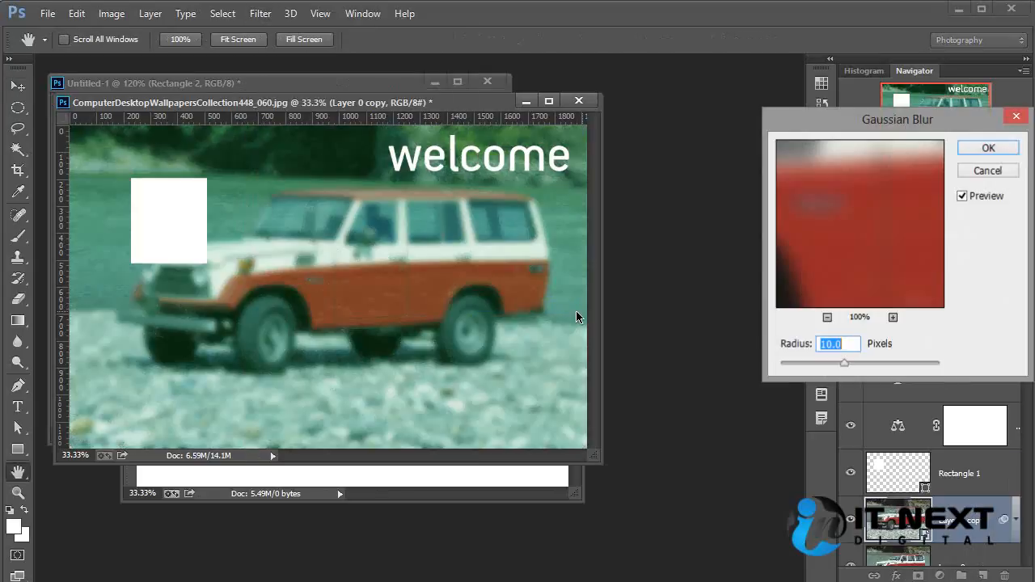
click(990, 146)
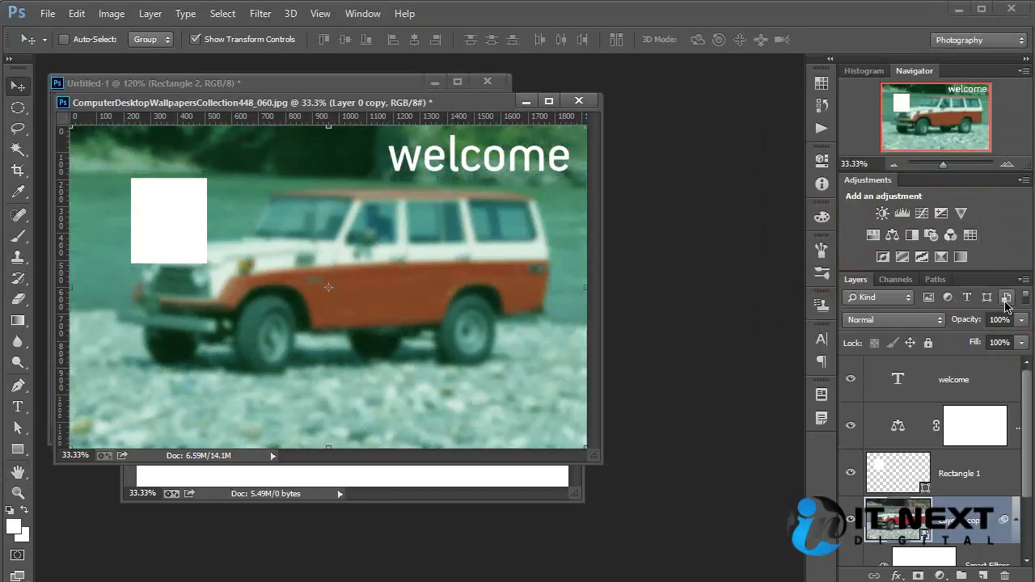
- Show only smart object layers in the layer list, and restore the full list
click(1006, 298)
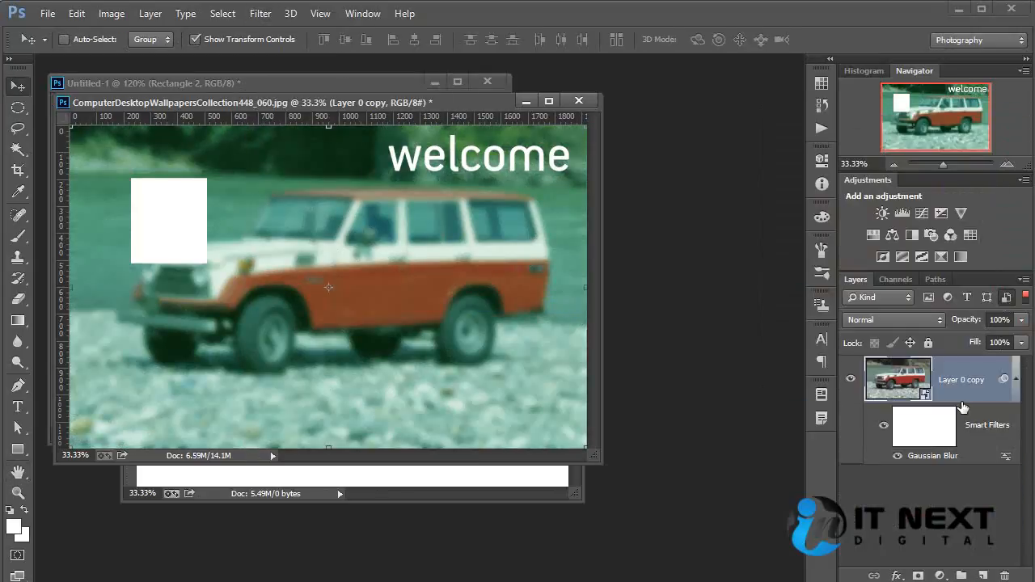
click(1006, 306)
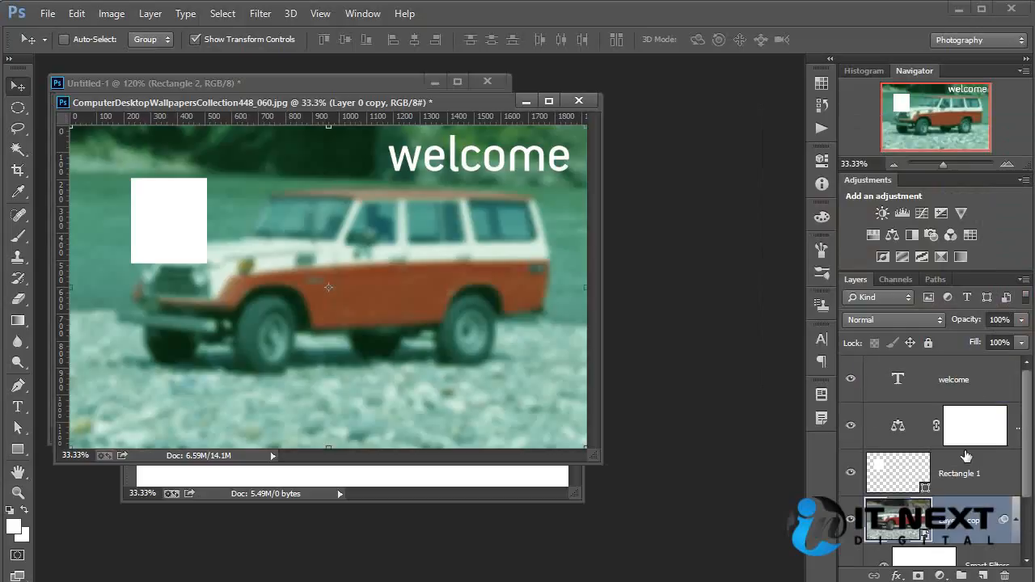
- Hide the blurred Layer 0 copy
scroll(967, 457, down, 2)
scroll(966, 457, up, 2)
click(851, 521)
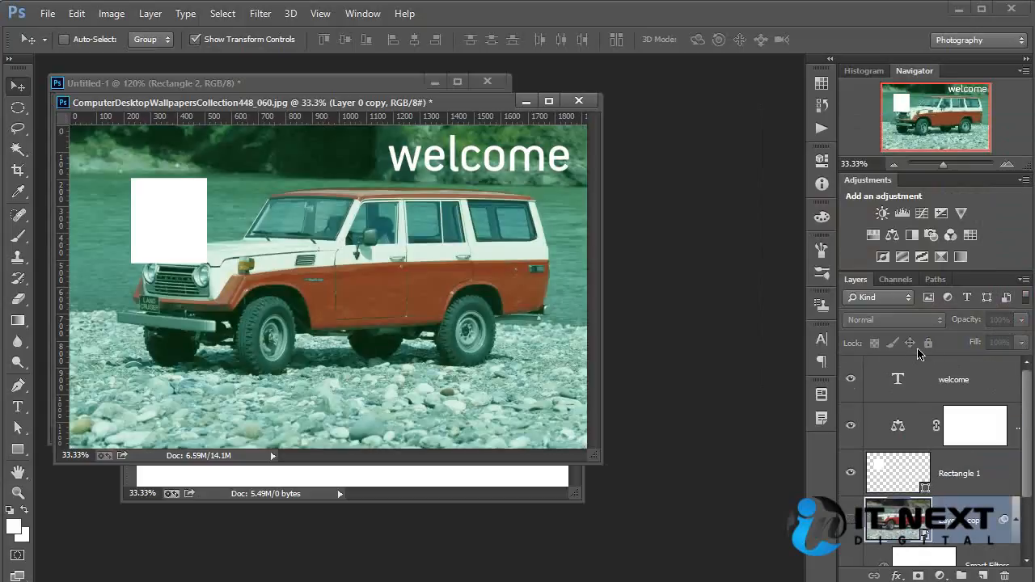
- Filter the layer list by pixel layers, adding adjustment, type, shape and smart object layers one at a time
click(928, 297)
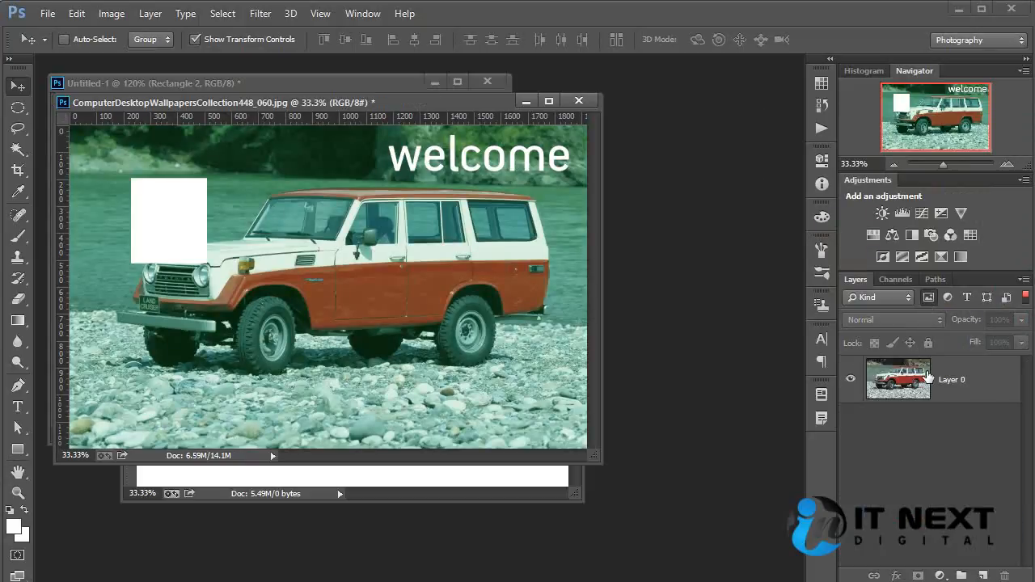
click(948, 297)
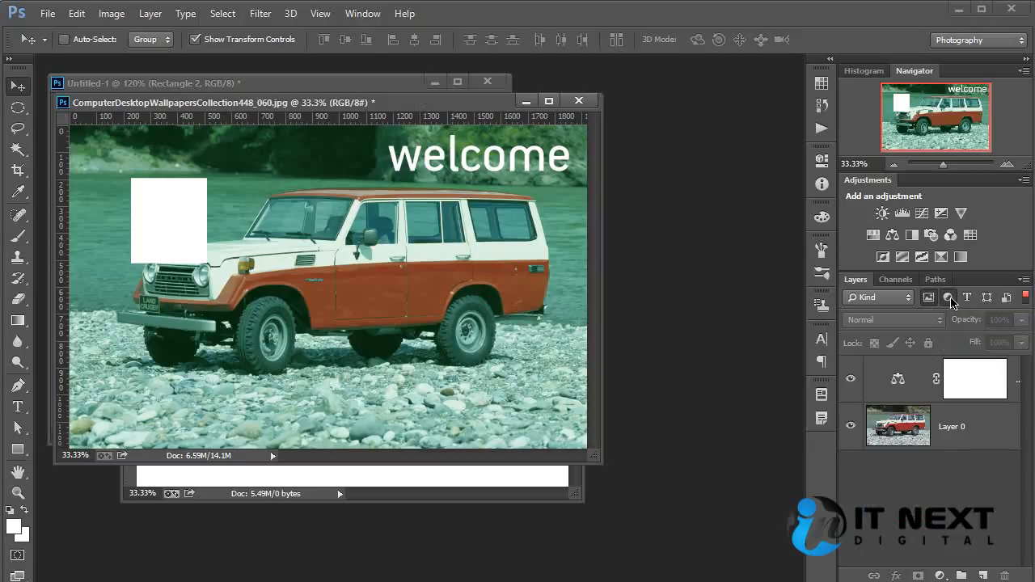
click(969, 298)
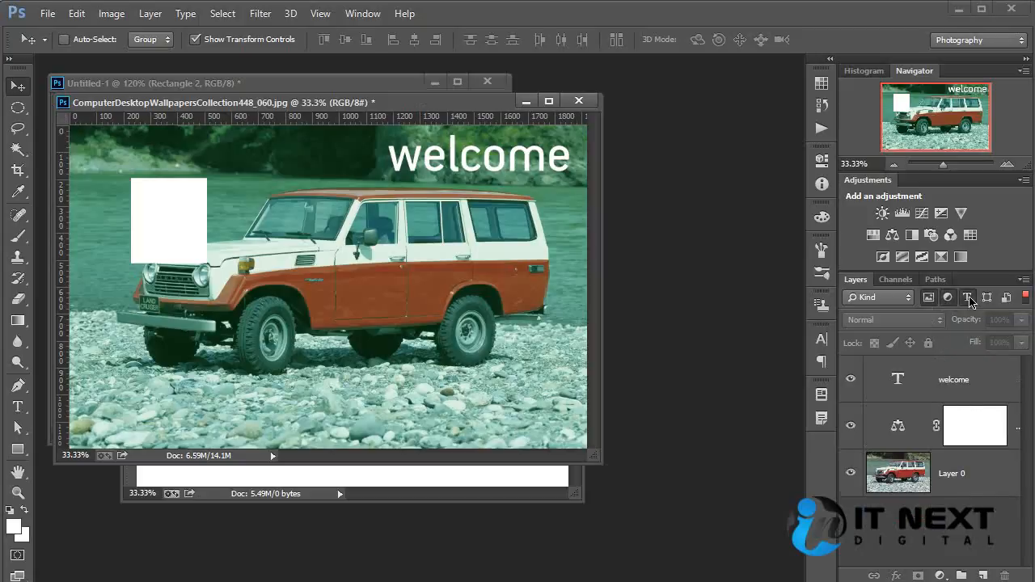
click(987, 299)
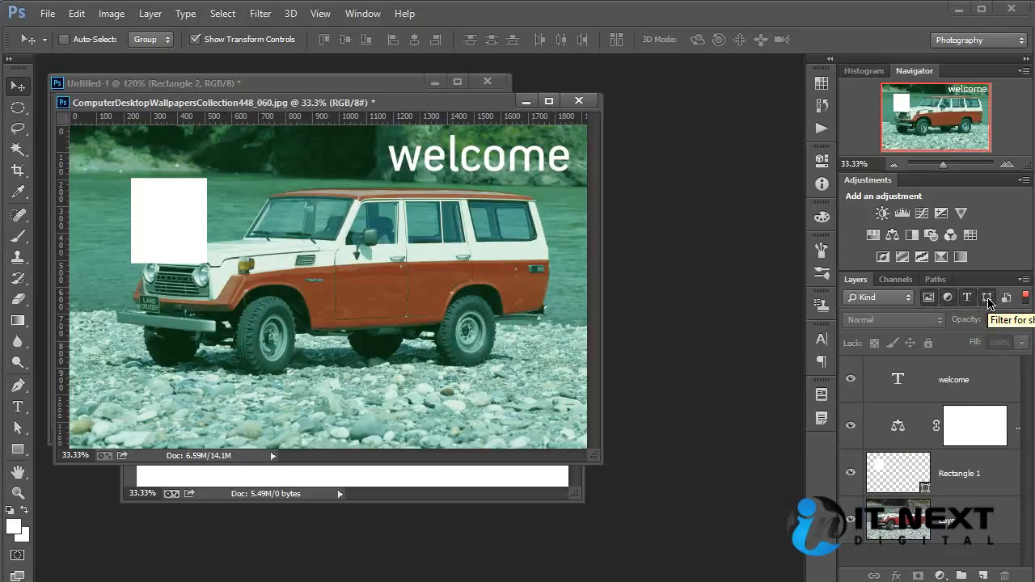
click(1012, 299)
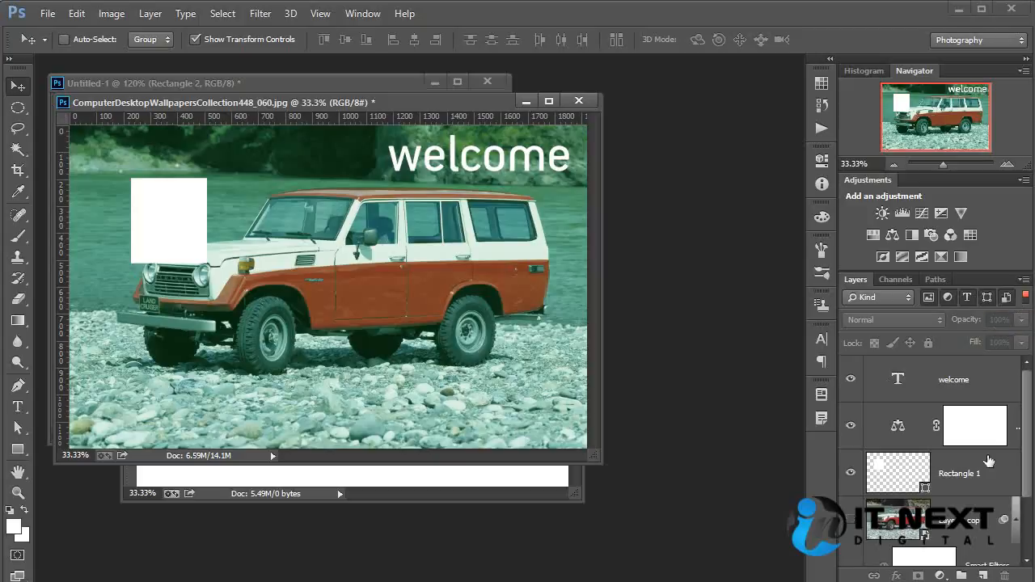
drag(1027, 474, 1030, 541)
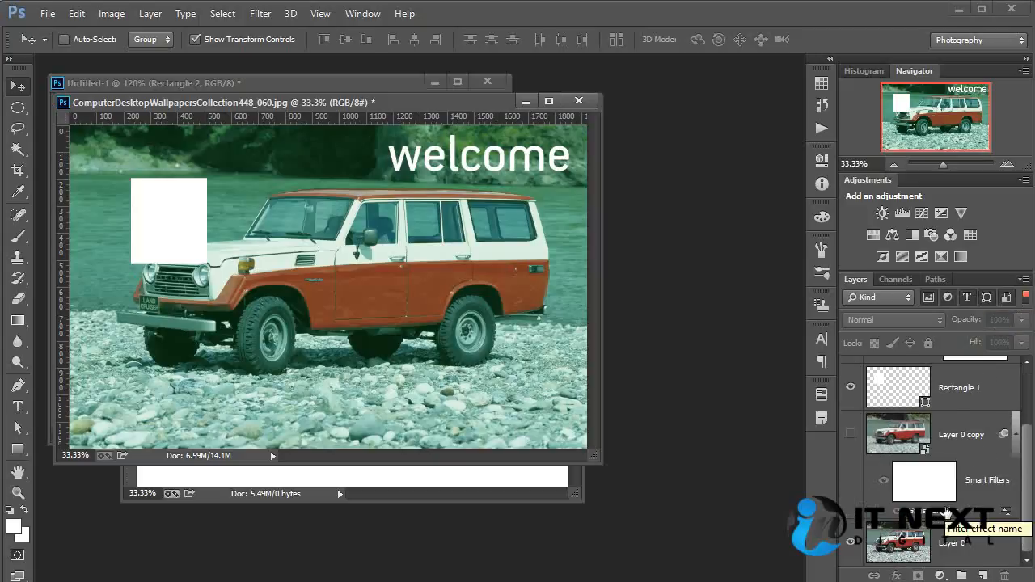
- Toggle layer filtering off and on, and remove the smart object, shape, type, adjustment and pixel filters one by one
click(1025, 304)
click(1025, 300)
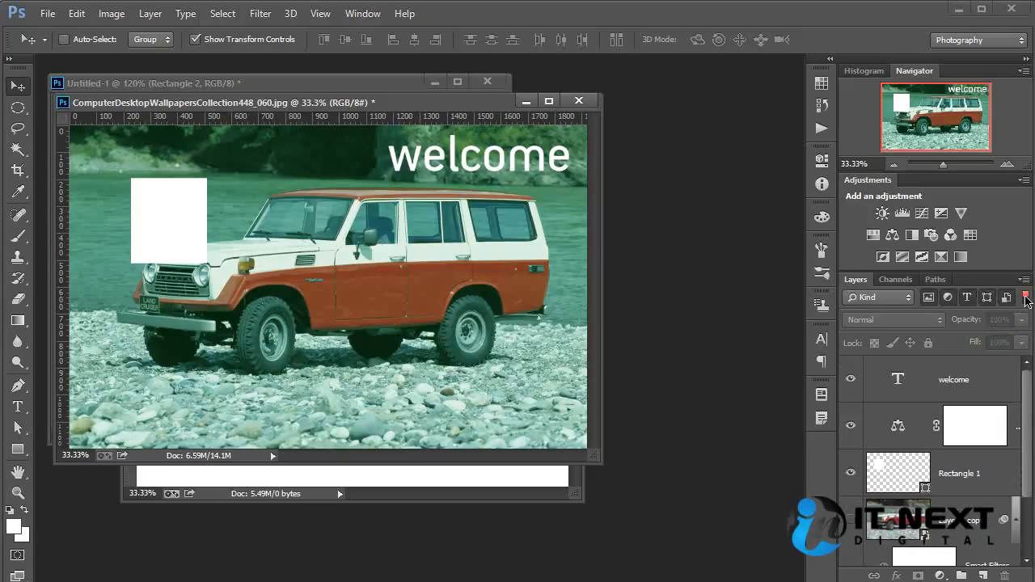
click(1005, 304)
click(986, 304)
click(967, 304)
click(947, 303)
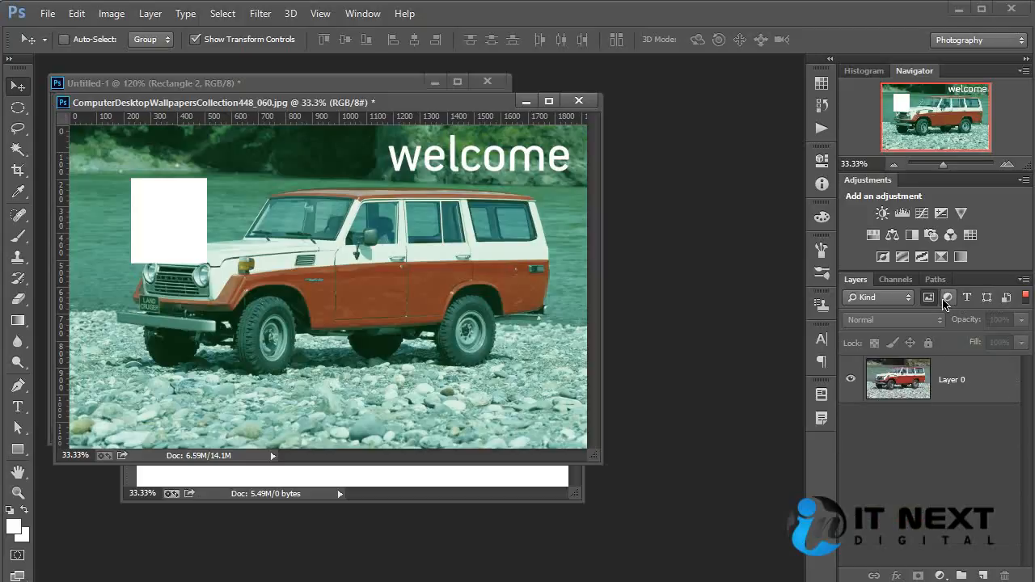
click(927, 304)
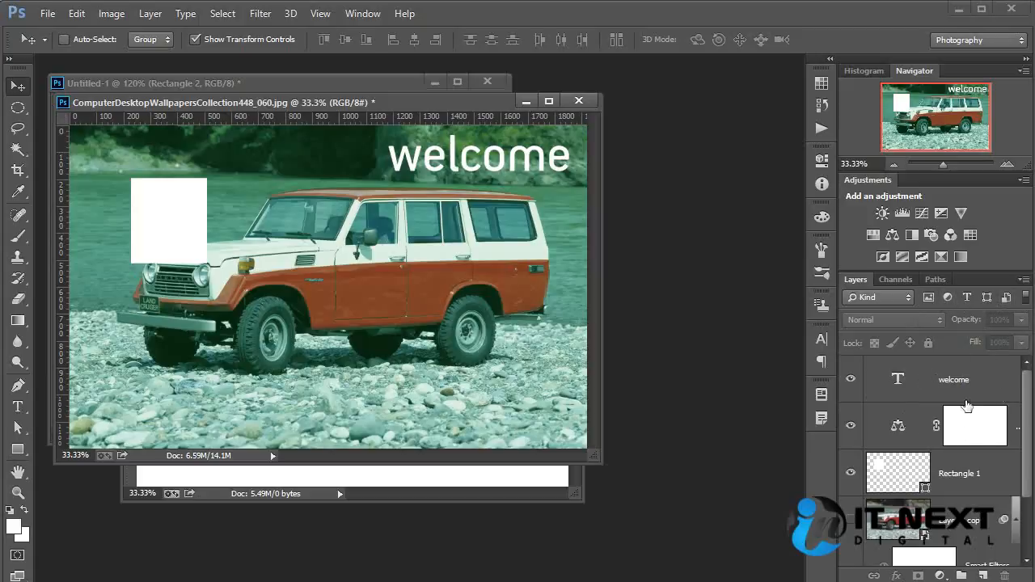
- Lock the position of the welcome text layer and try to move the text on the canvas
click(940, 384)
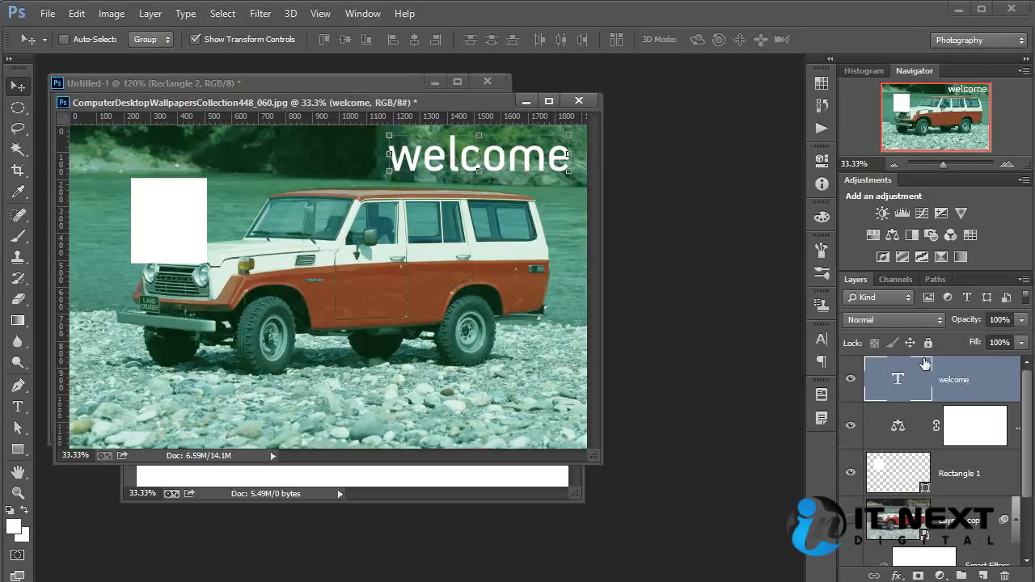
click(909, 342)
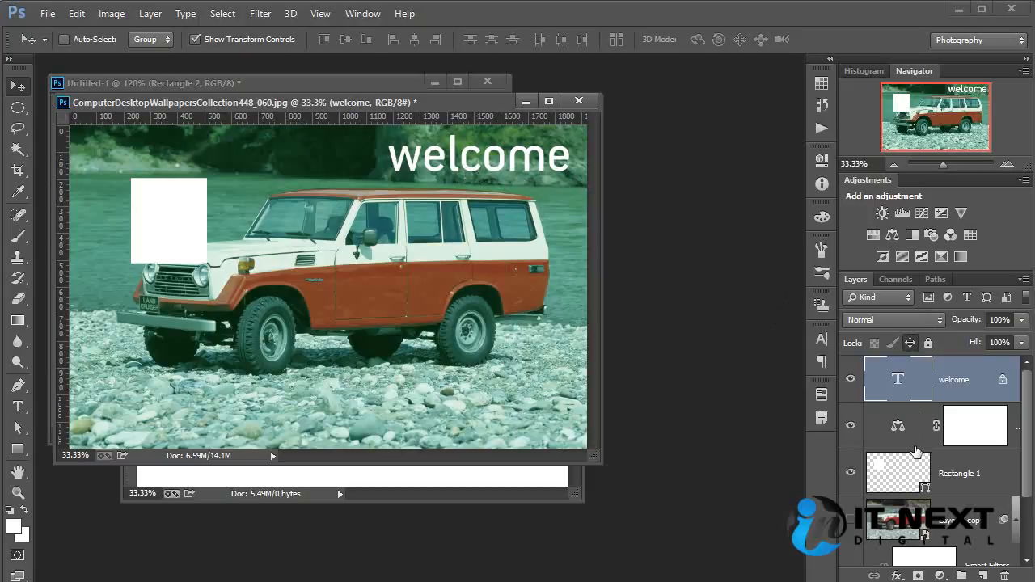
drag(324, 194, 406, 205)
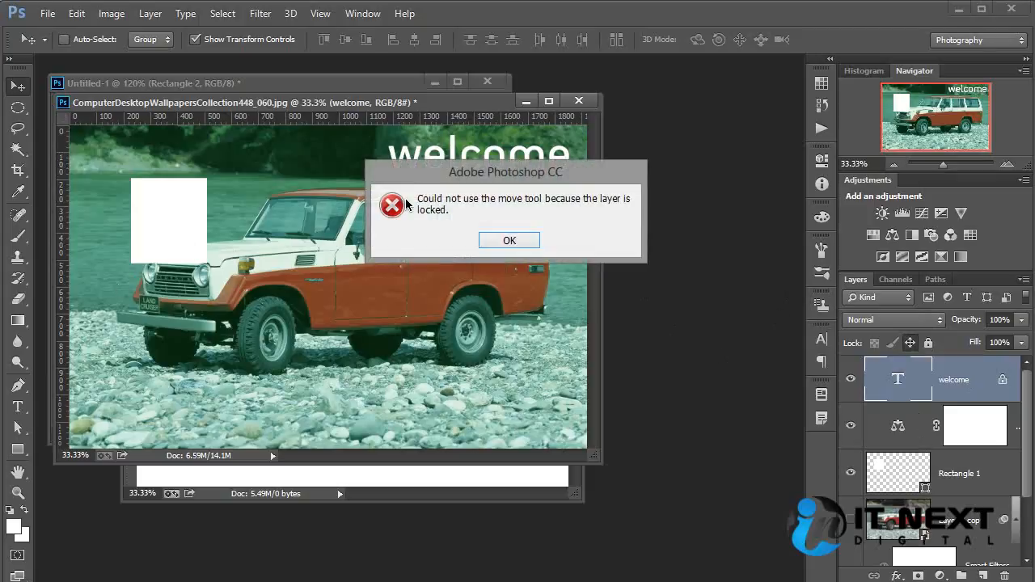
click(510, 241)
drag(500, 226, 331, 251)
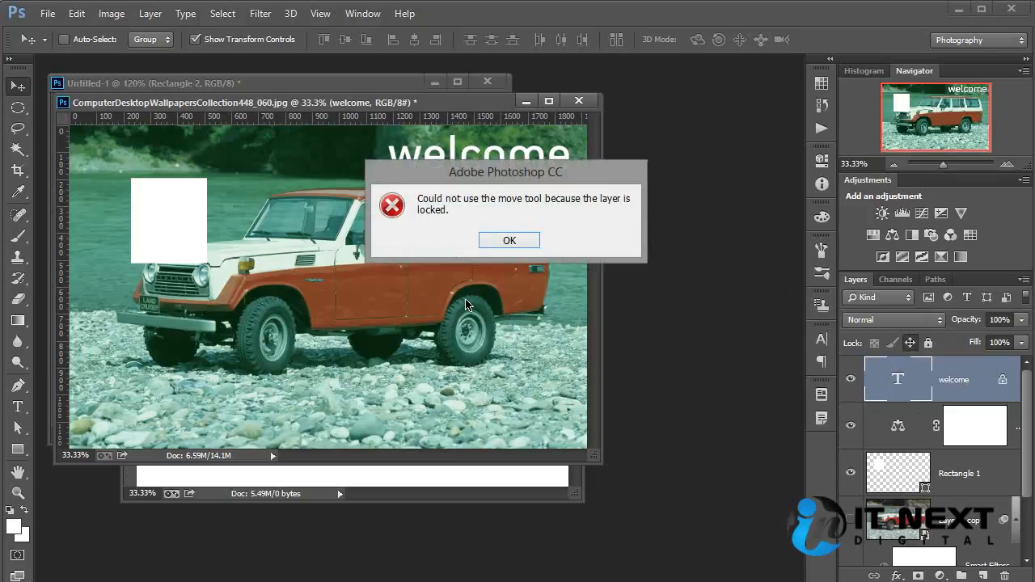
click(510, 241)
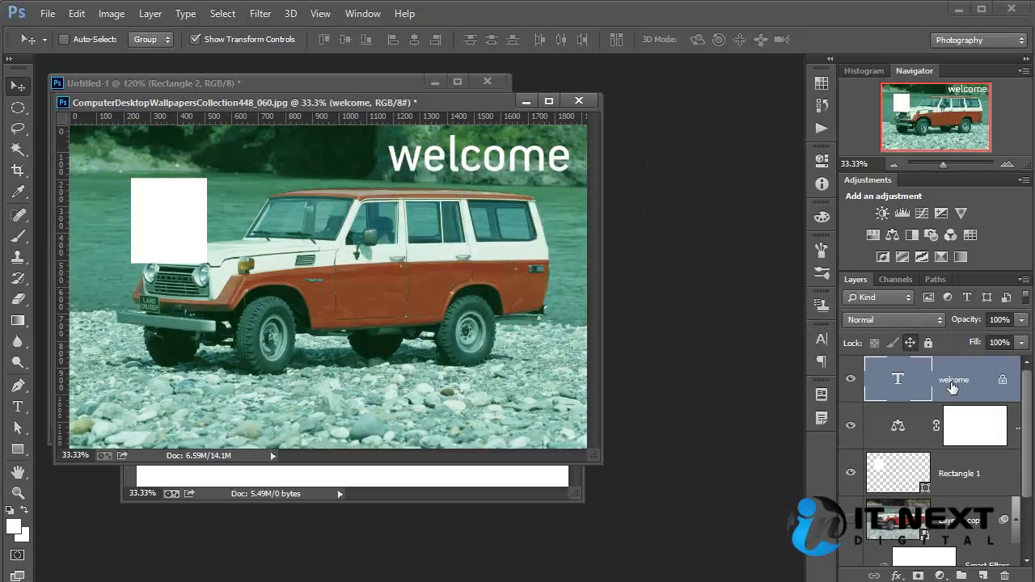
- Try to set the font size of the position-locked welcome text to 12 pt
double_click(897, 384)
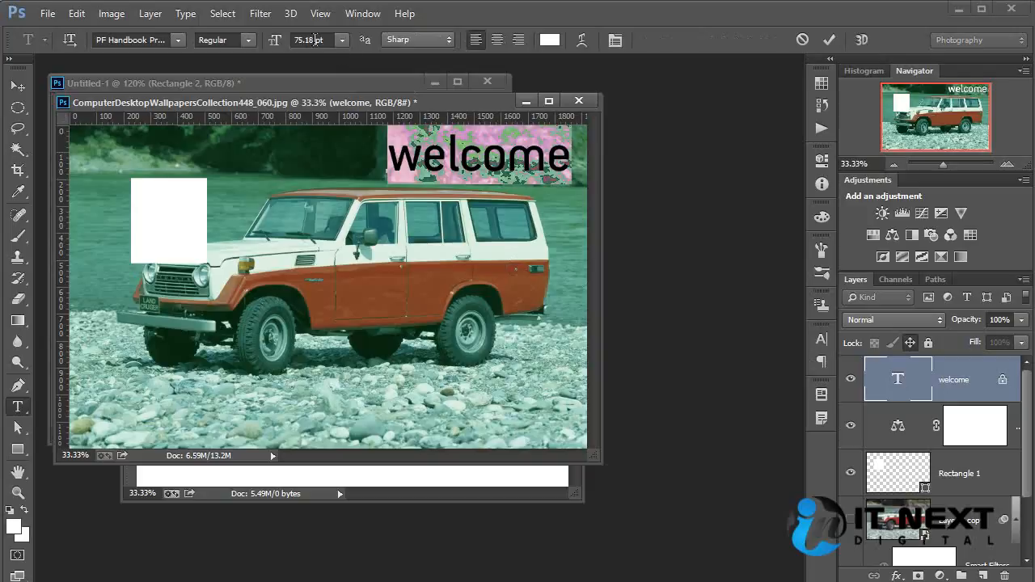
double_click(315, 40)
text(12)
key(Return)
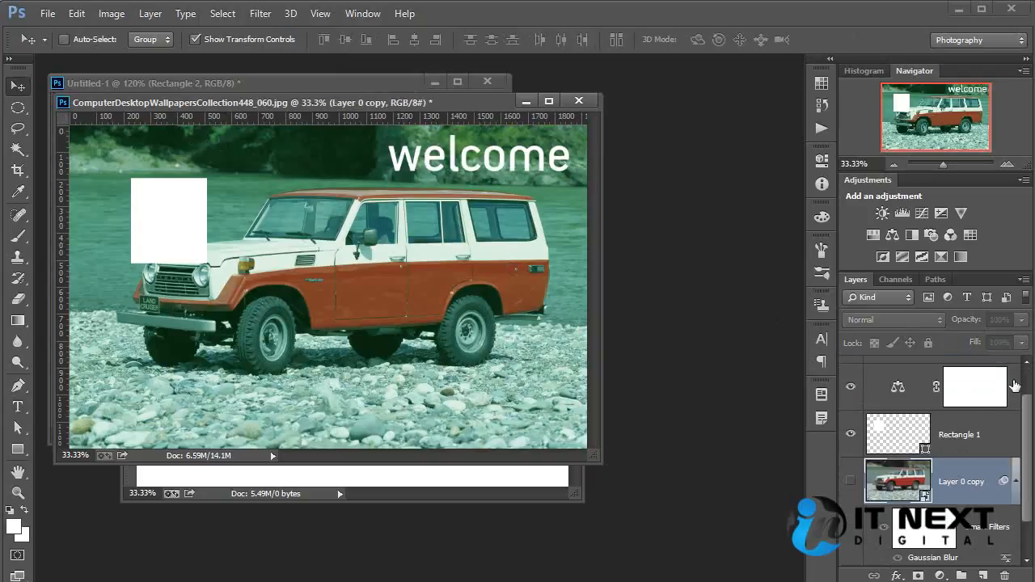
scroll(926, 477, up, 1)
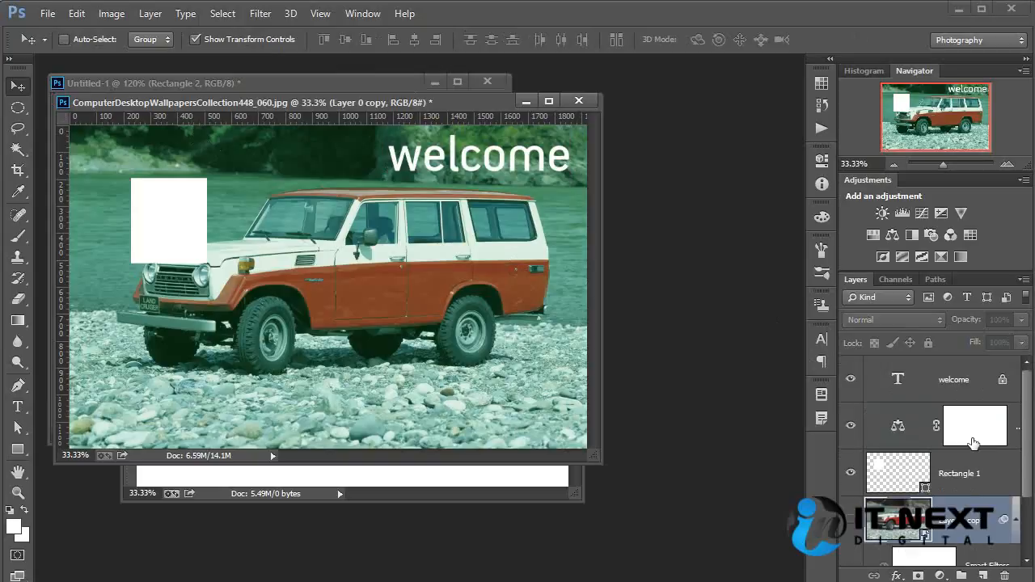
- Duplicate the bottom car photo layer, Layer 0, and lock the image pixels of the copy
click(895, 443)
click(900, 387)
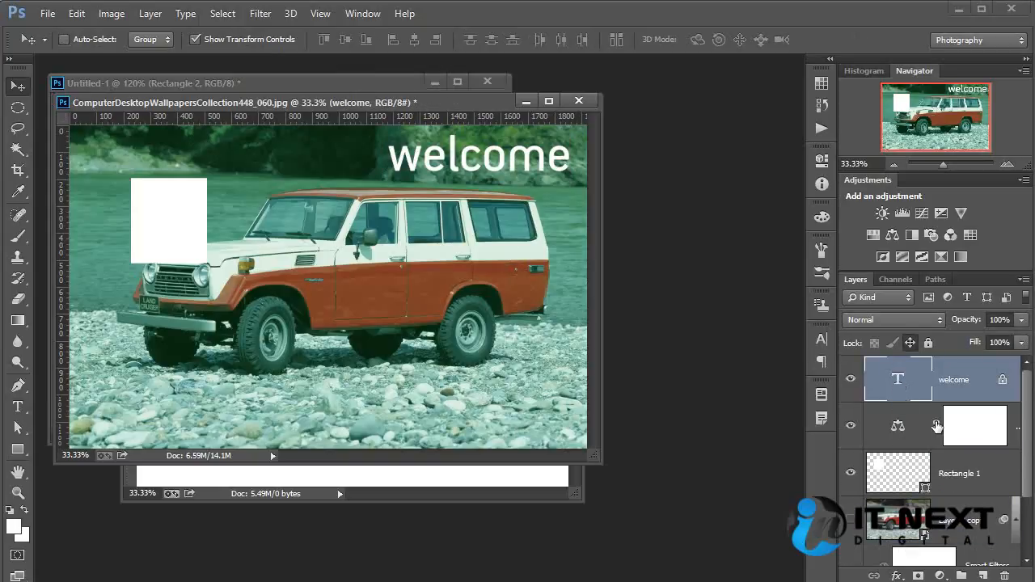
scroll(936, 426, down, 1)
click(913, 536)
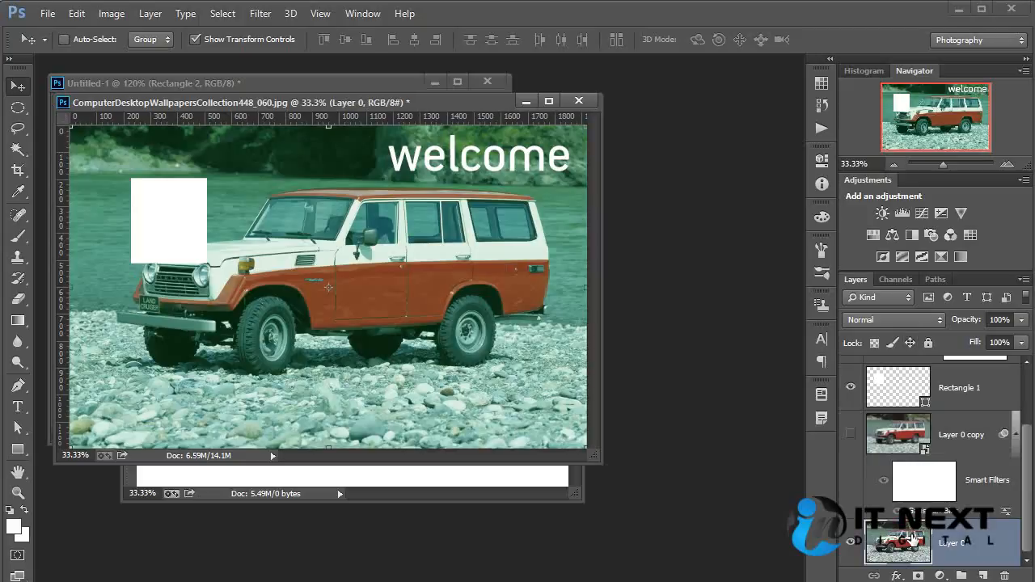
key(ctrl+j)
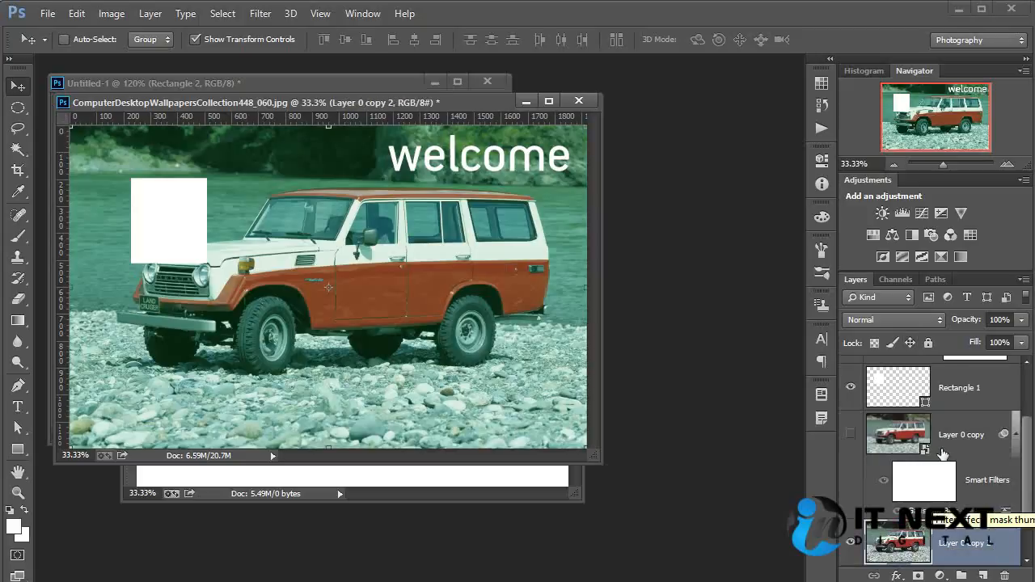
click(892, 343)
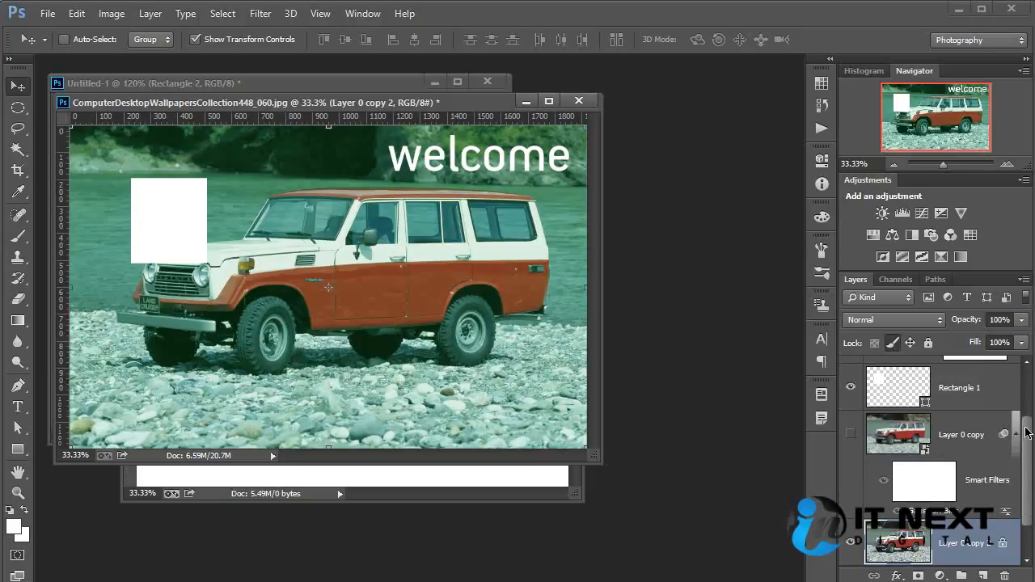
- Try to paint with the Brush tool on the pixel-locked duplicate of the car photo
key(b)
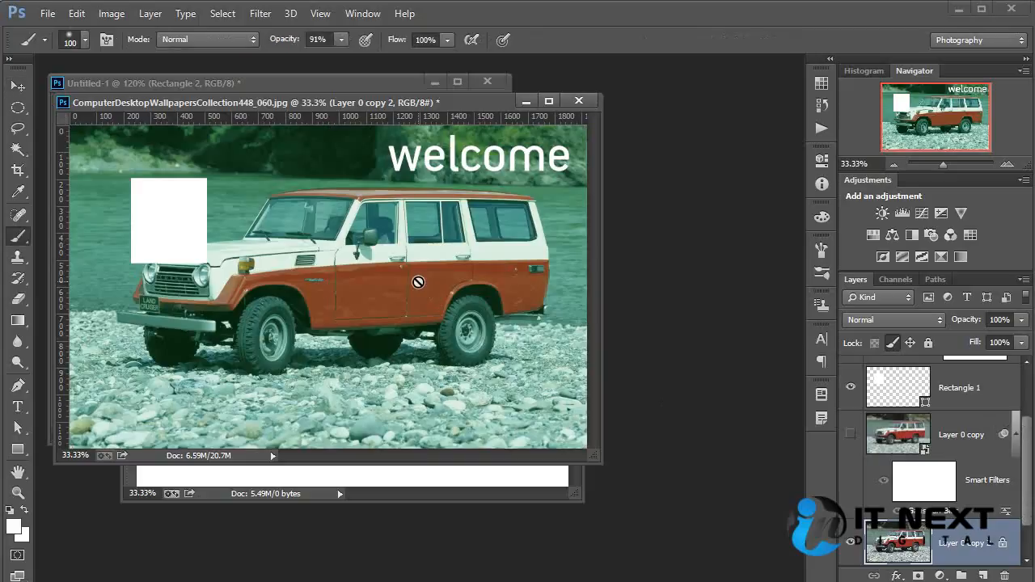
click(409, 249)
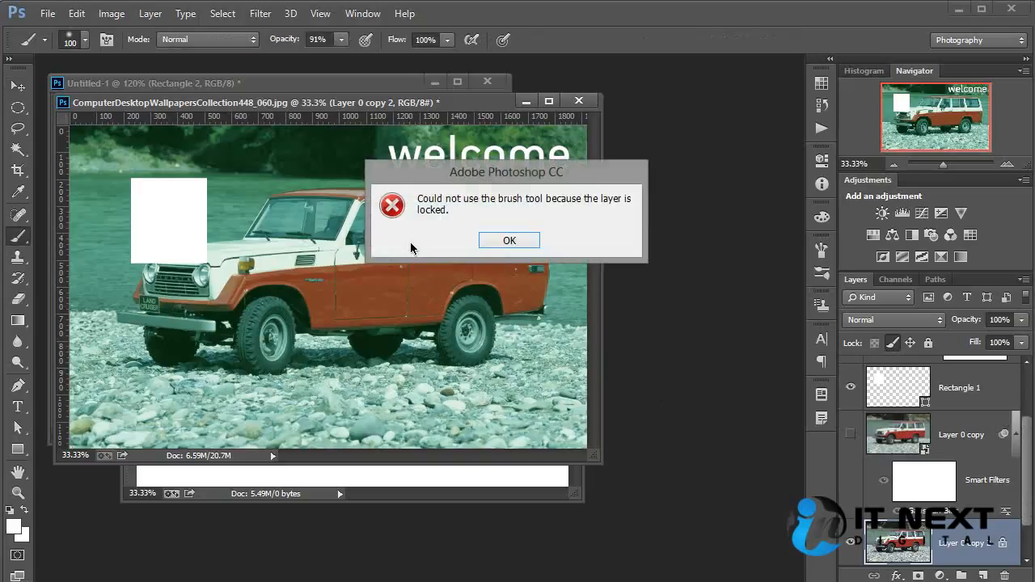
click(516, 245)
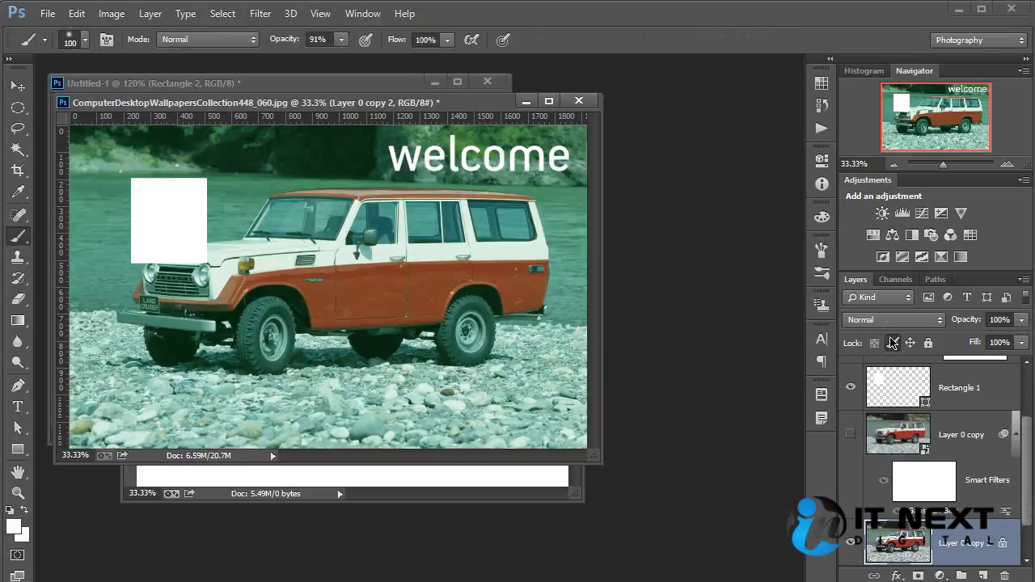
- Load the welcome text outline as a selection and try to copy it to a new layer from the text layer
drag(1027, 469, 1030, 400)
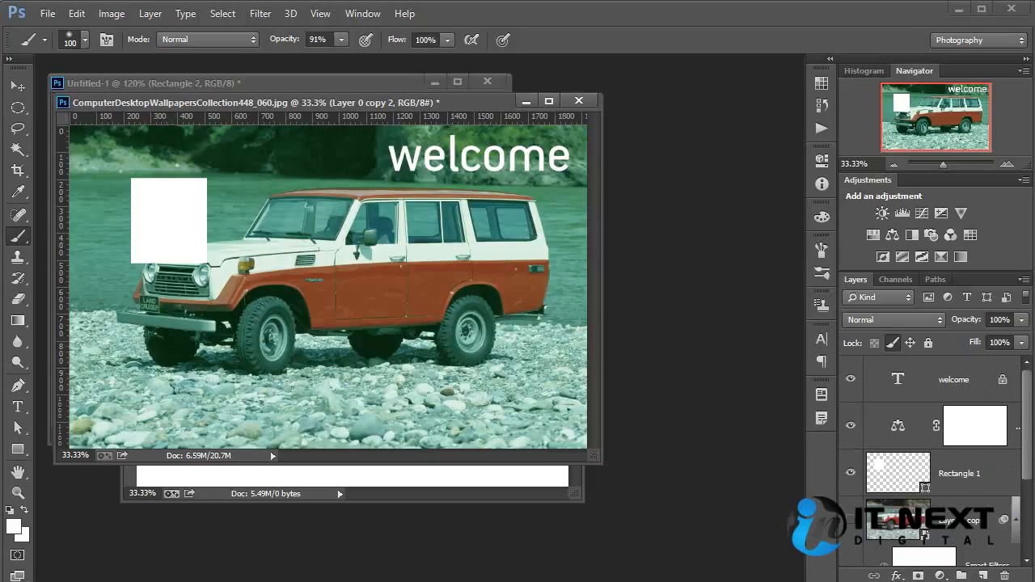
click(893, 346)
click(899, 383)
ctrl+click(899, 383)
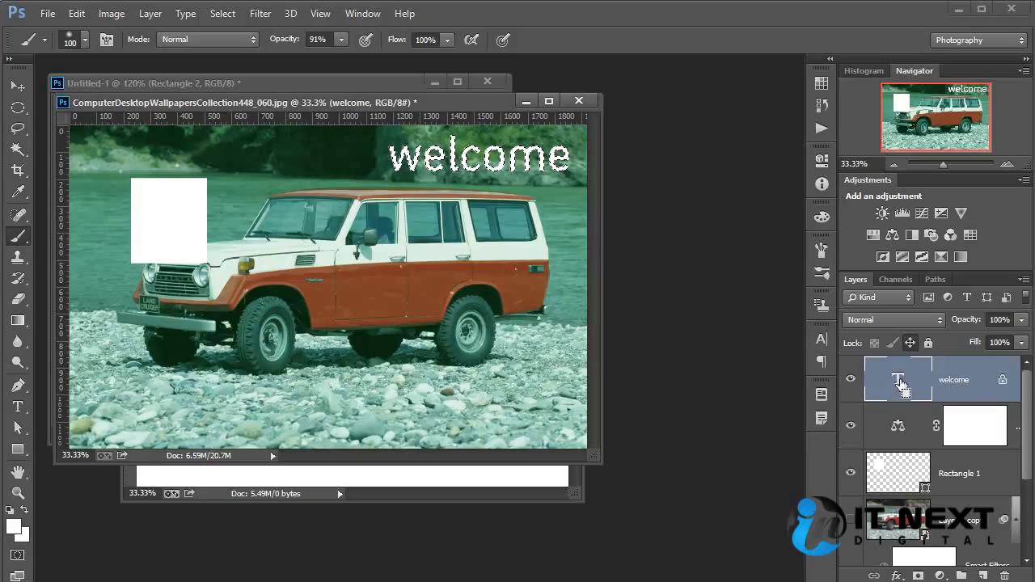
key(ctrl+j)
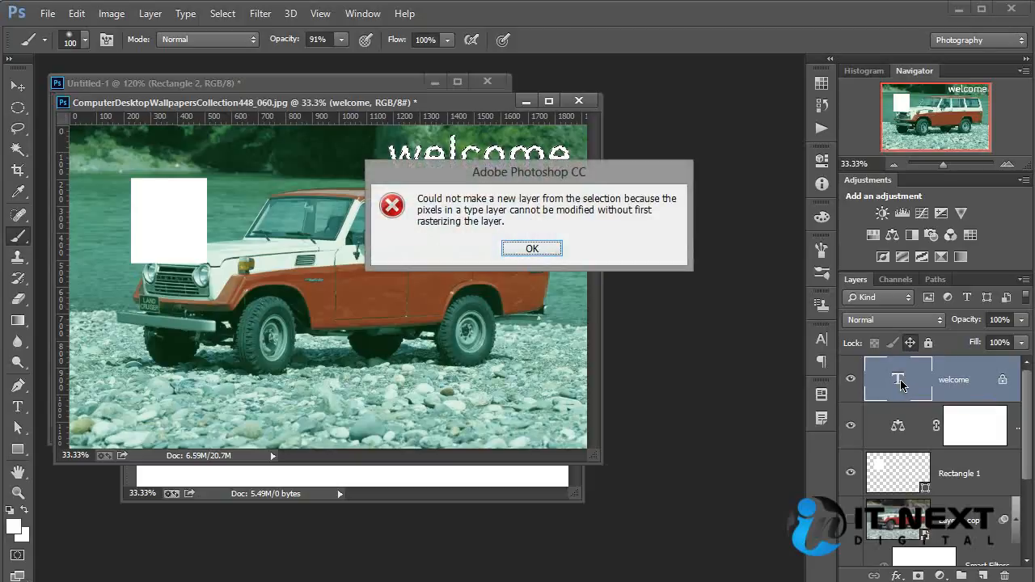
click(532, 248)
- Try to copy the text-shaped selection to a new layer from the pixel-locked Layer 0 copy 2
scroll(917, 503, down, 3)
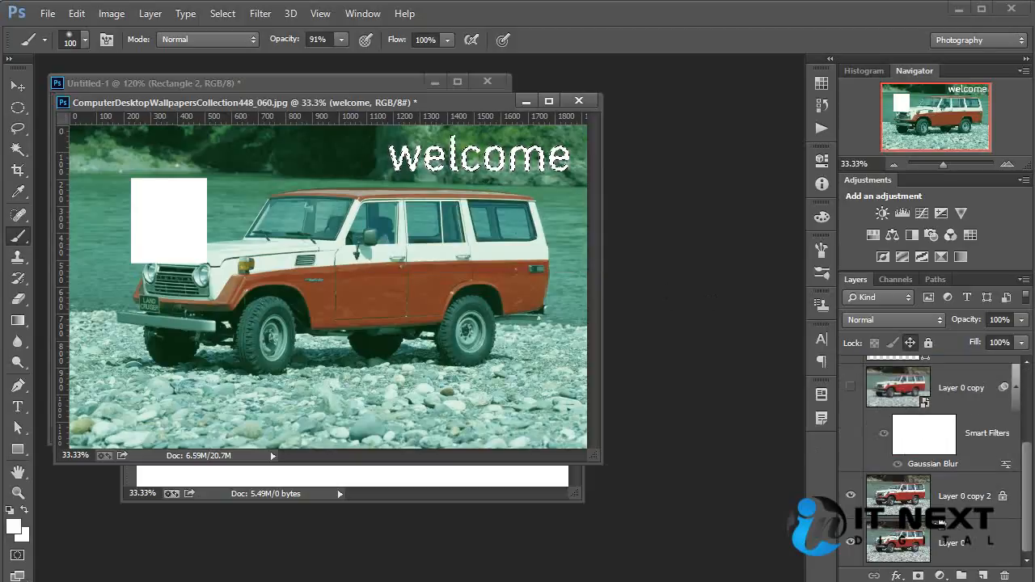
click(918, 503)
key(ctrl+j)
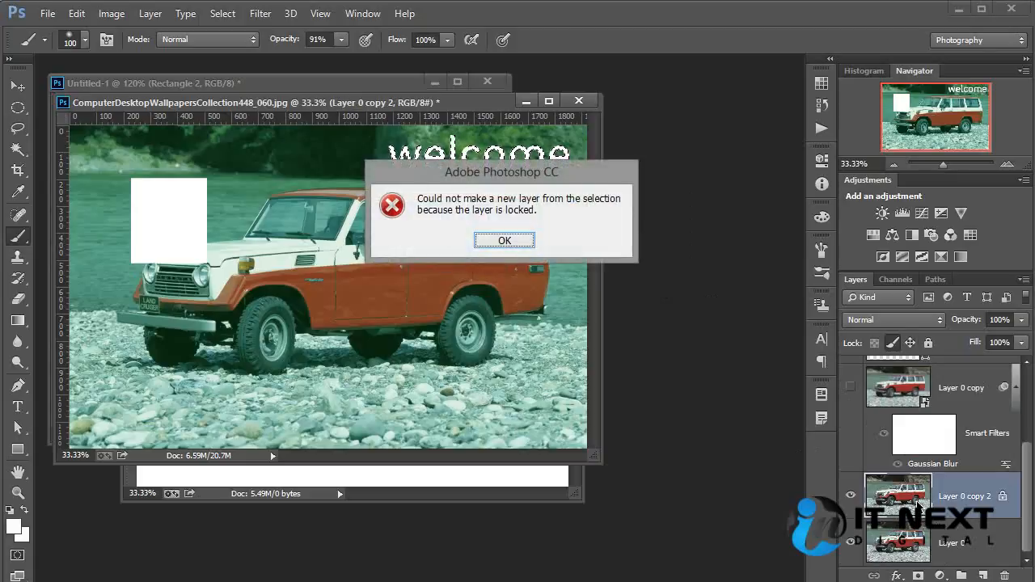
click(504, 240)
- Copy the text-shaped selection of Layer 0 to a new layer and move it, shown alone, near the canvas centre
click(911, 546)
key(ctrl+j)
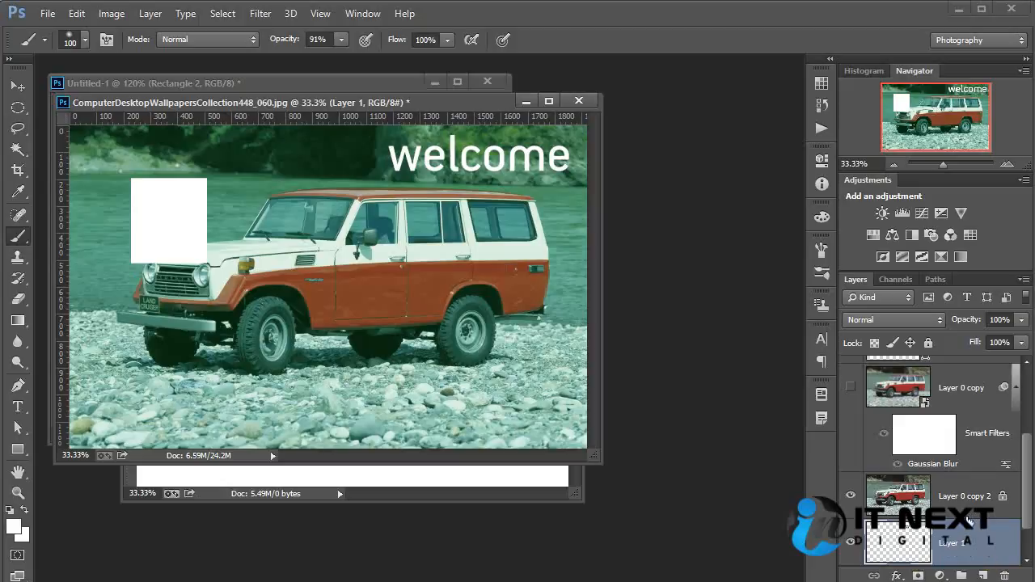
click(849, 496)
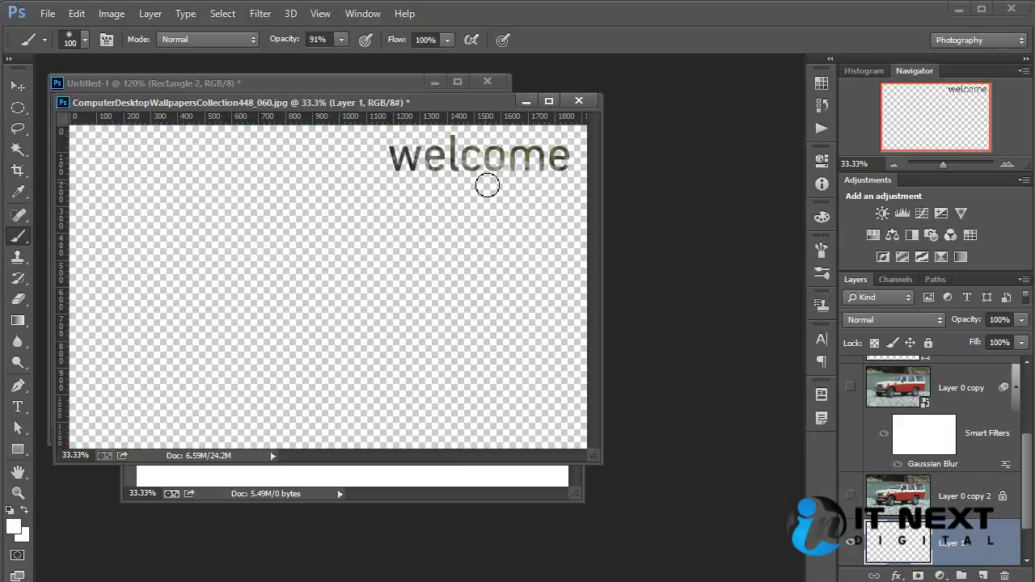
click(18, 85)
mouse_move(510, 154)
mouse_down()
mouse_move(388, 292)
mouse_move(388, 263)
mouse_move(360, 266)
mouse_up()
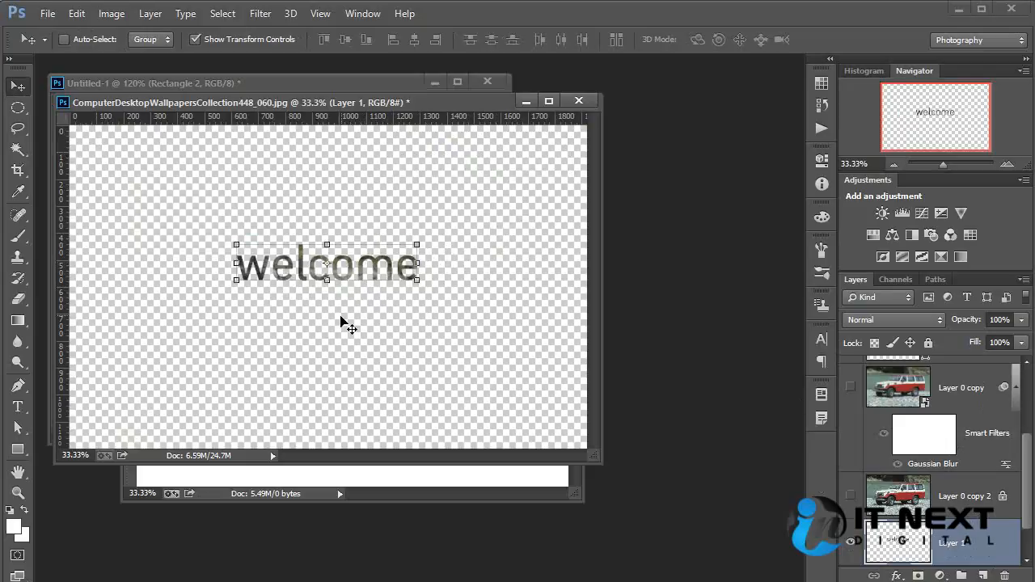
- Paint a trial brush stroke across the welcome cutout layer and undo it
key(b)
mouse_move(397, 208)
mouse_down()
mouse_move(302, 305)
mouse_move(289, 392)
mouse_move(355, 367)
mouse_up()
key(ctrl+z)
- Set the foreground colour to pure red (ff0000), and paint and undo a test stroke across the unlocked cutout layer
click(13, 527)
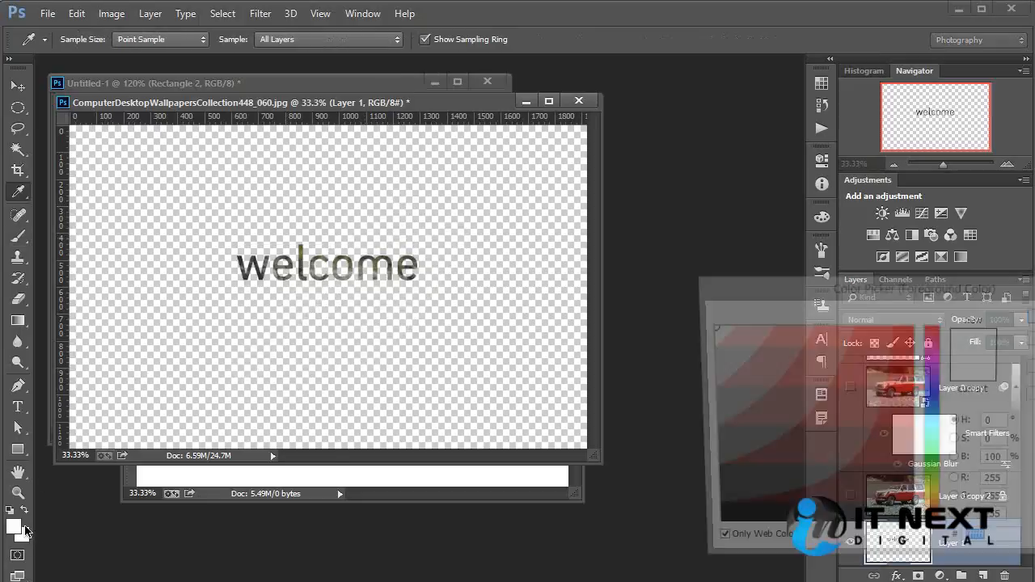
click(895, 353)
key(Return)
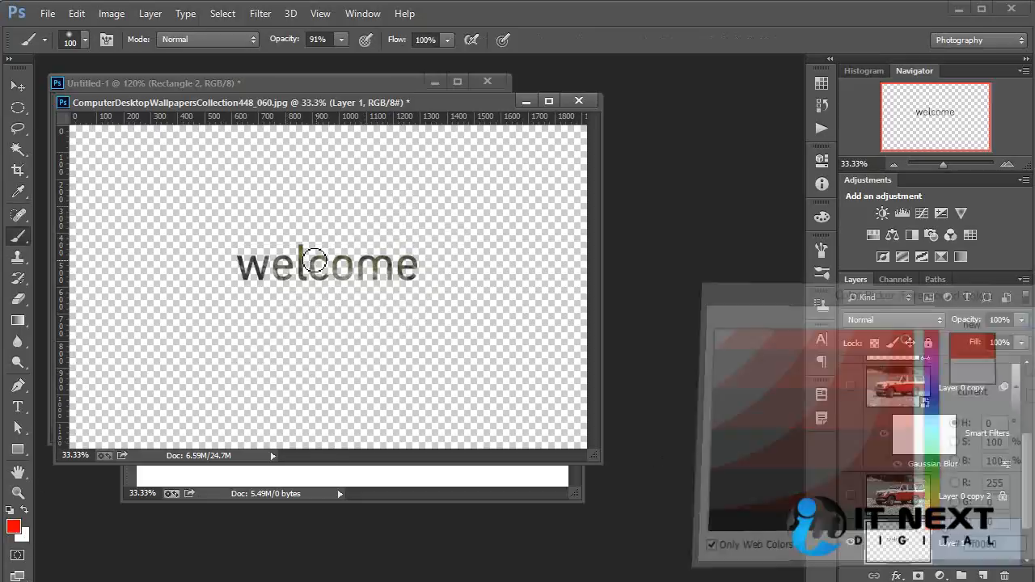
mouse_move(145, 344)
mouse_down()
mouse_move(370, 203)
mouse_move(467, 231)
mouse_up()
key(ctrl+z)
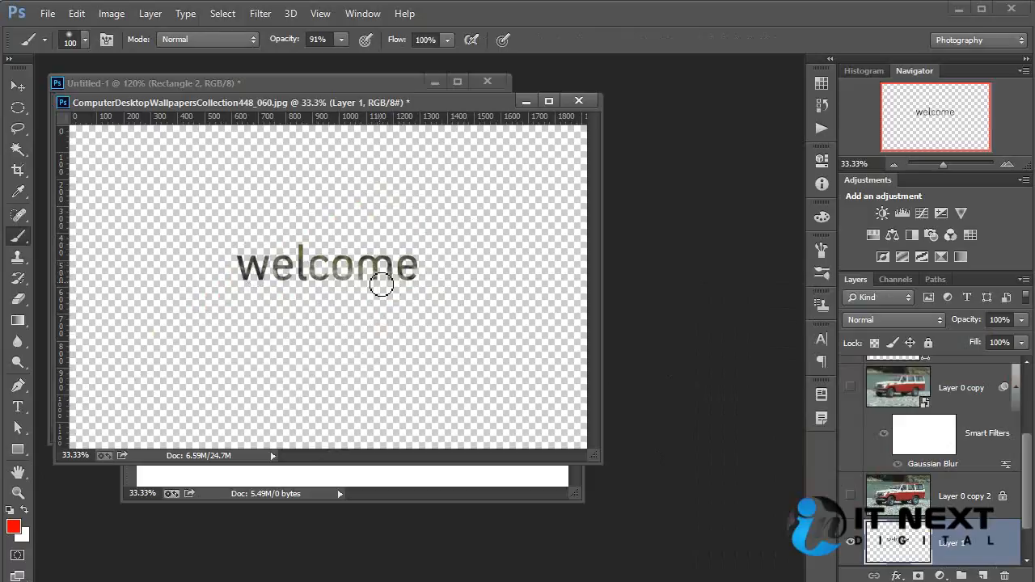
- Lock the transparent pixels of the welcome cutout layer, paint red over the letters, and undo both the painting and the lock
click(874, 342)
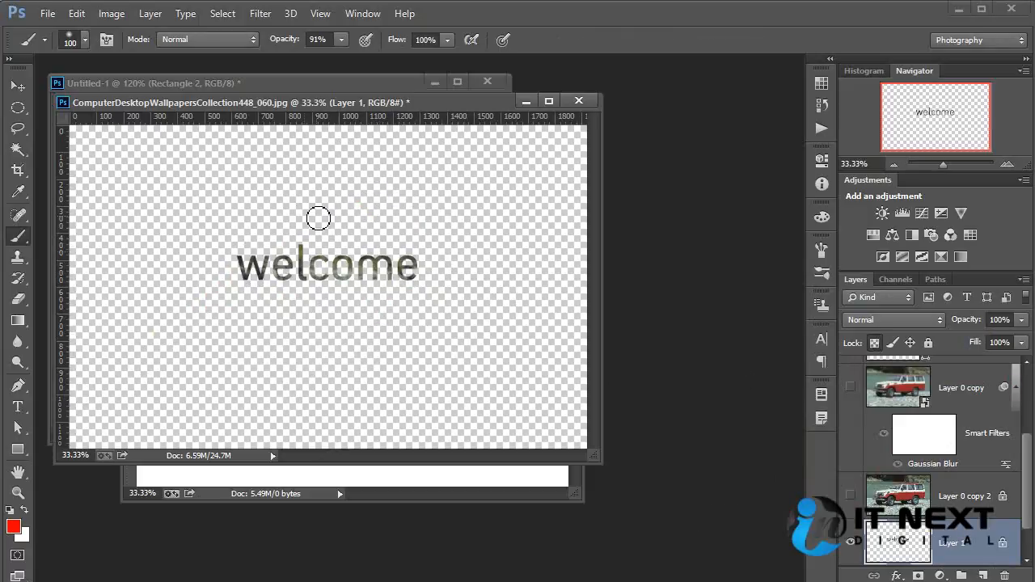
mouse_move(318, 219)
mouse_down()
mouse_move(170, 329)
mouse_move(232, 302)
mouse_move(341, 221)
mouse_move(373, 224)
mouse_move(339, 294)
mouse_move(447, 252)
mouse_move(453, 231)
mouse_move(361, 268)
mouse_move(358, 307)
mouse_up()
key(ctrl+z)
mouse_move(332, 232)
mouse_down()
mouse_move(188, 287)
mouse_move(469, 226)
mouse_move(452, 271)
mouse_up()
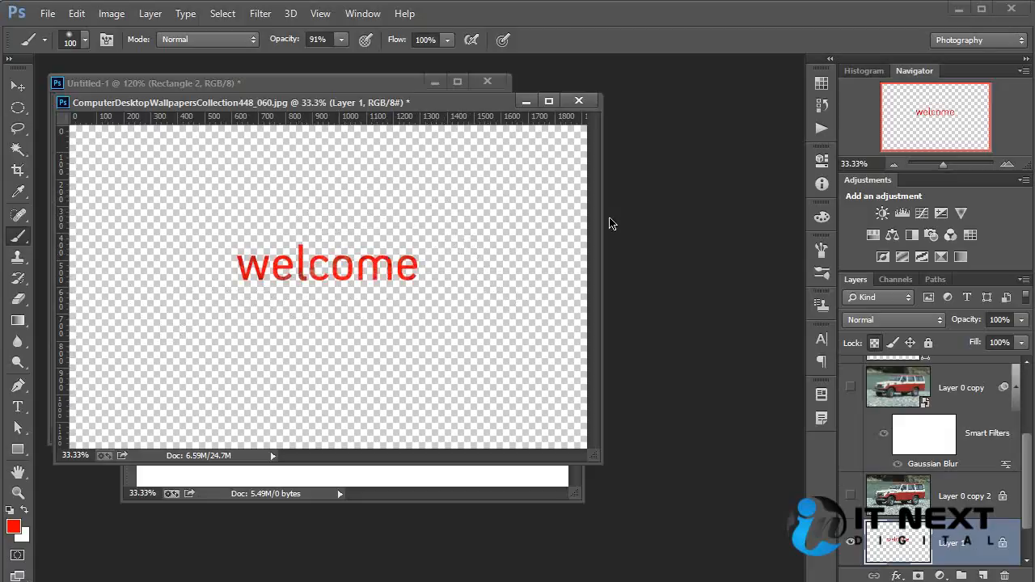
key(ctrl+z)
click(875, 343)
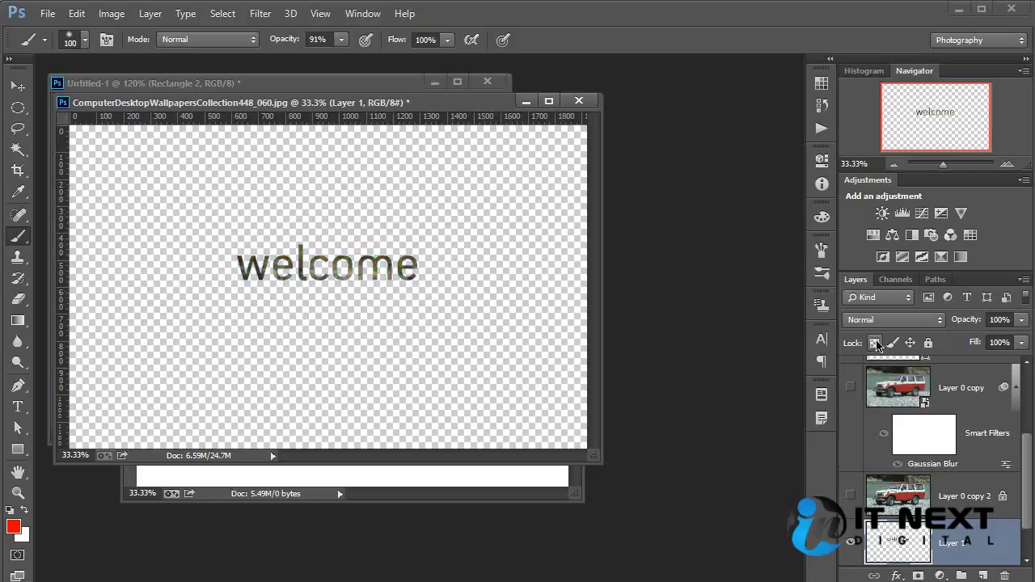
- Draw a circular selection about 560 px wide in the lower-left area of the canvas on Layer 1
drag(1029, 467, 1029, 384)
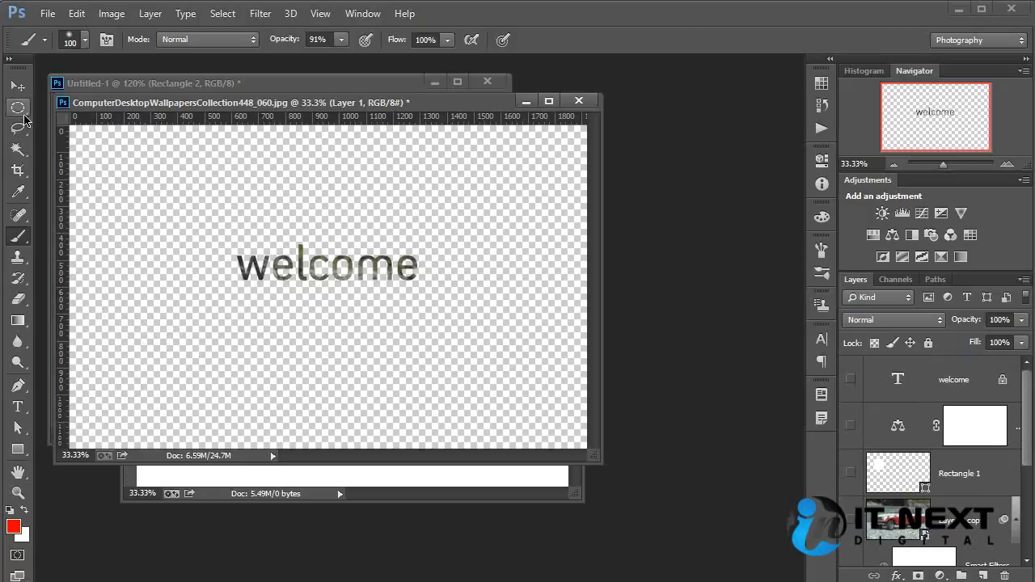
click(20, 110)
drag(94, 272, 298, 424)
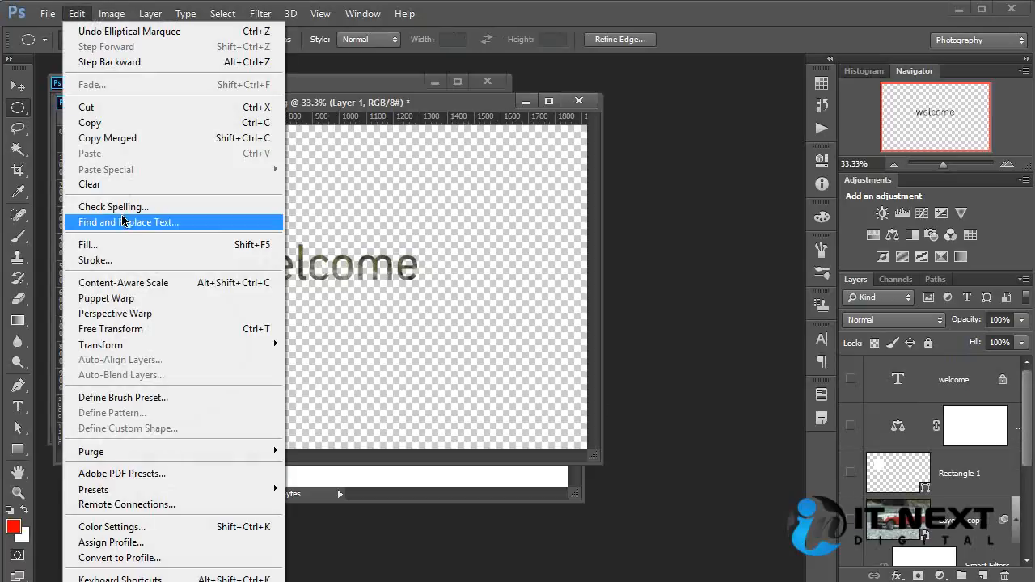
- Fill the circular selection with the colour ff9999 at 100% opacity and deselect it
click(89, 244)
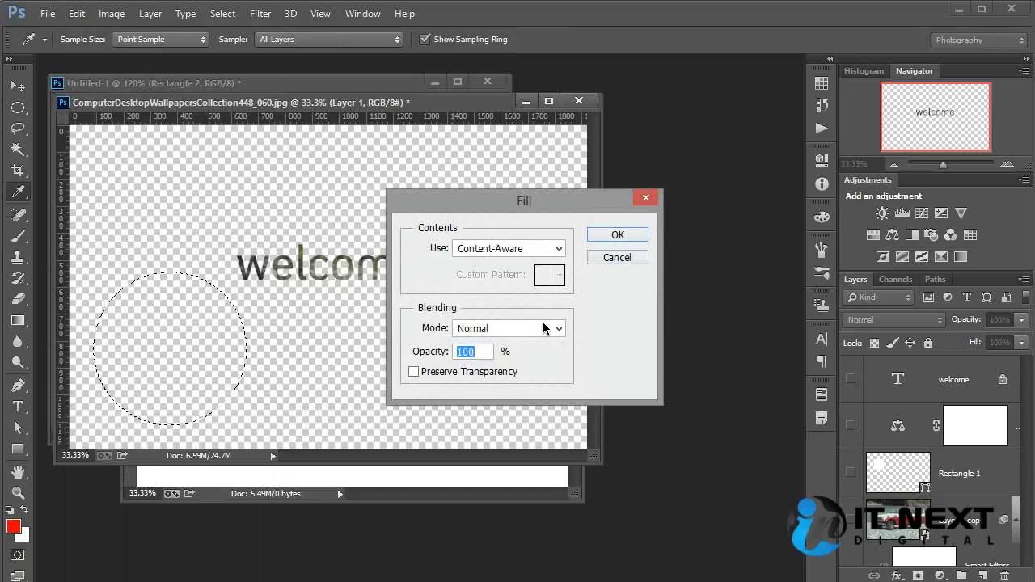
click(554, 249)
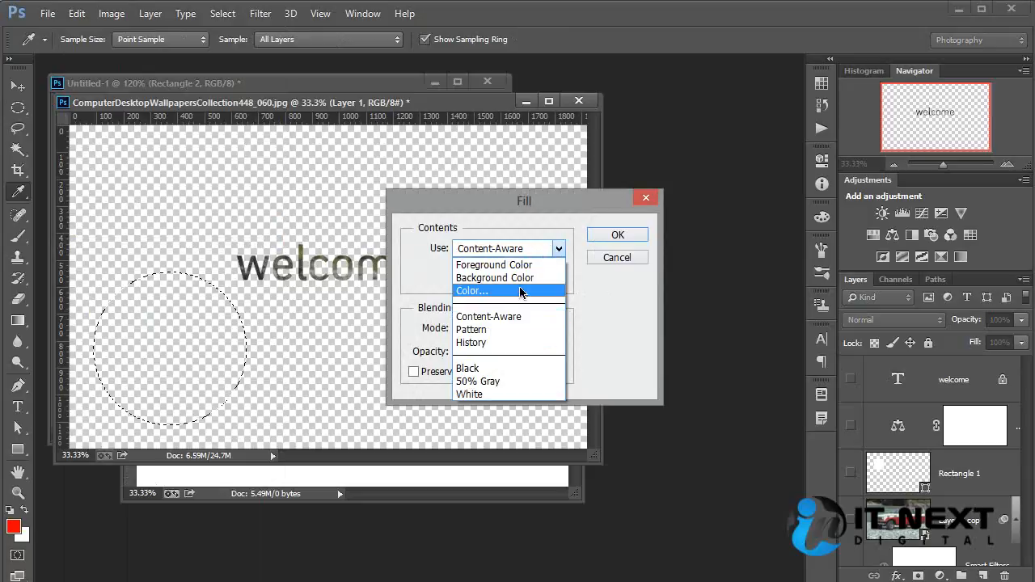
click(521, 291)
click(788, 332)
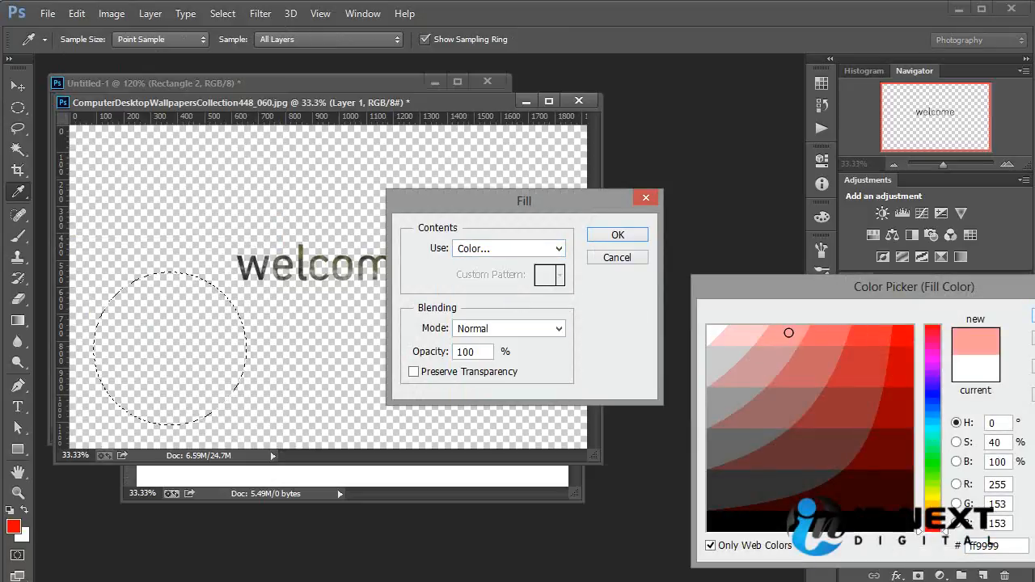
key(Return)
click(617, 234)
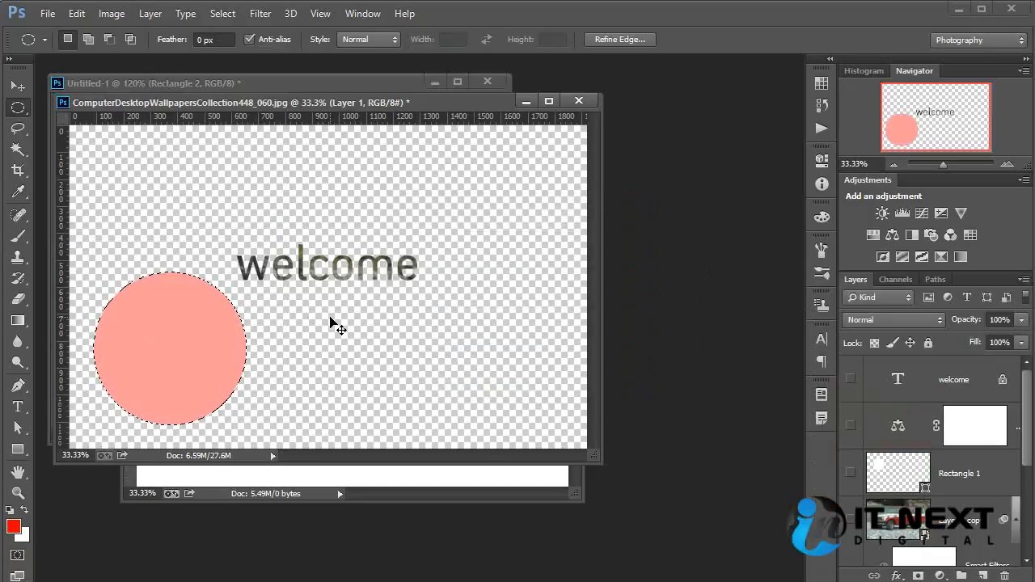
key(ctrl+d)
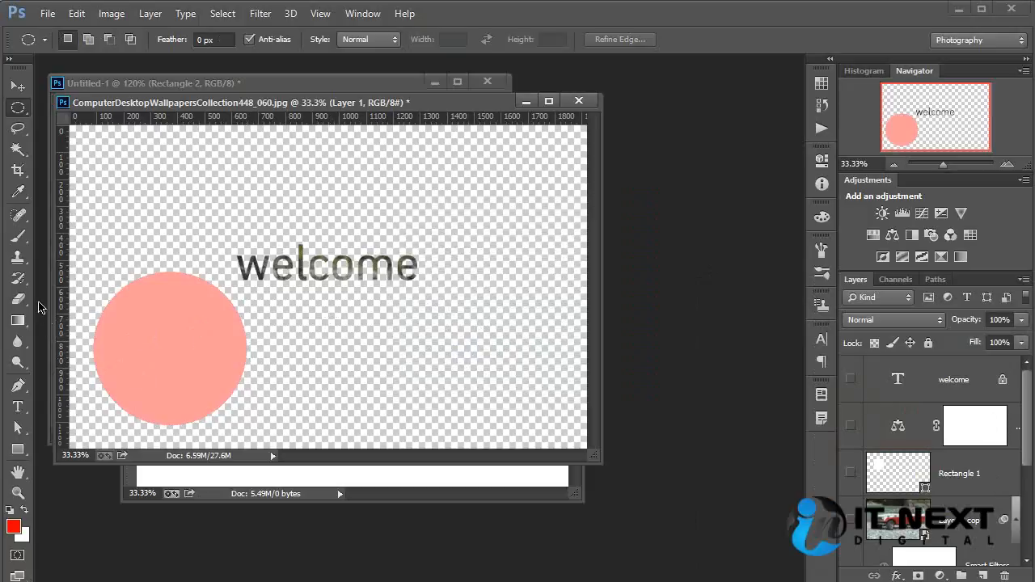
- Paint red brush strokes across the pink circle and the empty area around it, and undo them
click(17, 236)
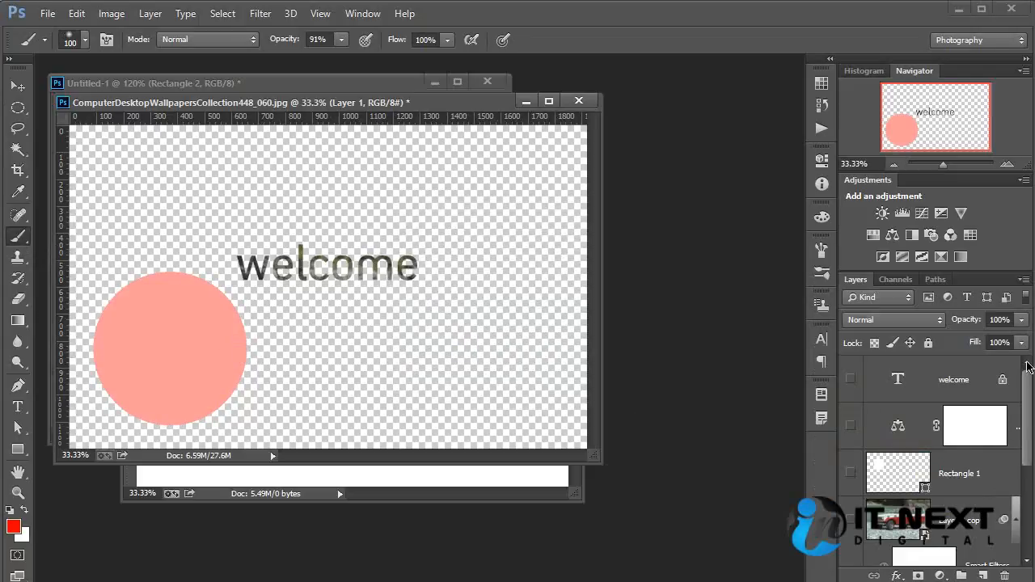
drag(1021, 441, 1022, 537)
mouse_move(194, 275)
mouse_down()
mouse_move(143, 374)
mouse_move(145, 263)
mouse_move(129, 347)
mouse_move(189, 409)
mouse_move(104, 393)
mouse_move(301, 373)
mouse_up()
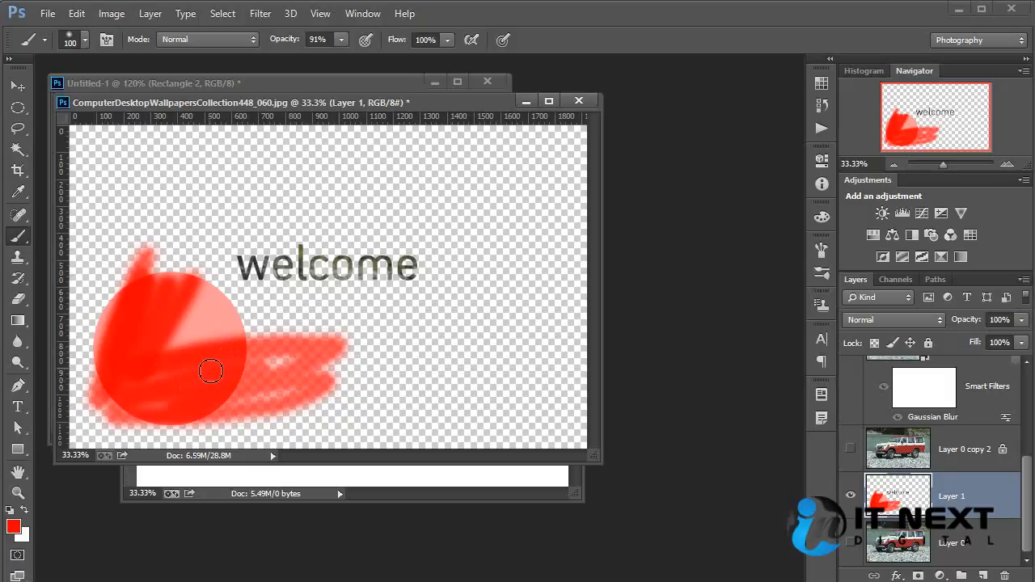
key(ctrl+alt+z)
key(ctrl+alt+z)
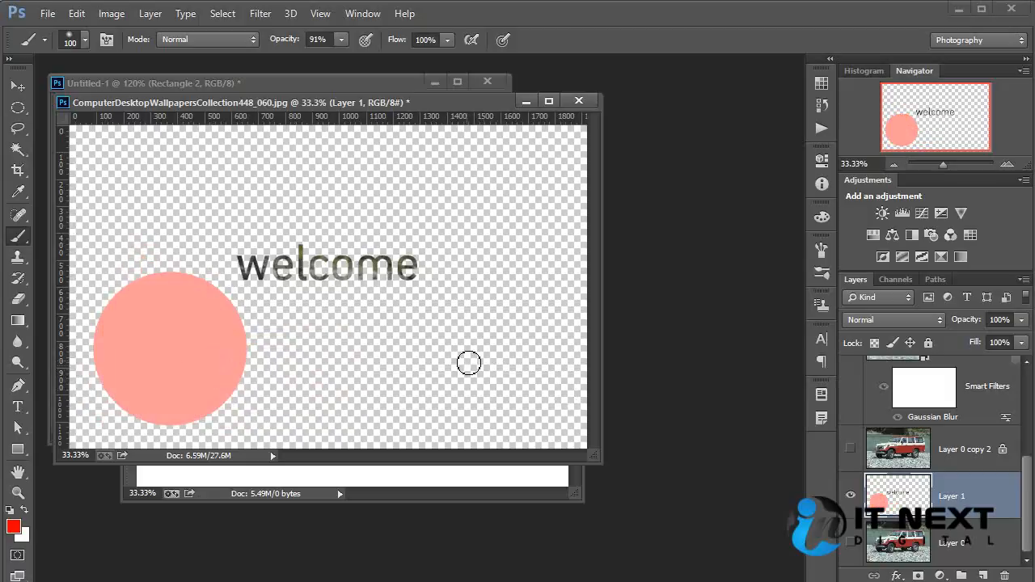
- Lock the transparent pixels of Layer 1, paint red over the pink circle, and undo both the painting and the lock
click(874, 343)
mouse_move(112, 305)
mouse_down()
mouse_move(157, 283)
mouse_move(109, 313)
mouse_move(151, 290)
mouse_move(112, 328)
mouse_move(112, 360)
mouse_move(183, 289)
mouse_move(99, 339)
mouse_move(92, 375)
mouse_move(133, 443)
mouse_move(100, 391)
mouse_move(154, 417)
mouse_move(251, 400)
mouse_move(231, 414)
mouse_move(241, 356)
mouse_move(228, 308)
mouse_move(233, 328)
mouse_move(201, 295)
mouse_move(230, 312)
mouse_move(197, 330)
mouse_move(192, 310)
mouse_move(126, 385)
mouse_move(136, 345)
mouse_move(146, 371)
mouse_move(176, 317)
mouse_move(168, 417)
mouse_move(237, 314)
mouse_move(180, 318)
mouse_move(211, 335)
mouse_move(234, 360)
mouse_up()
key(ctrl+z)
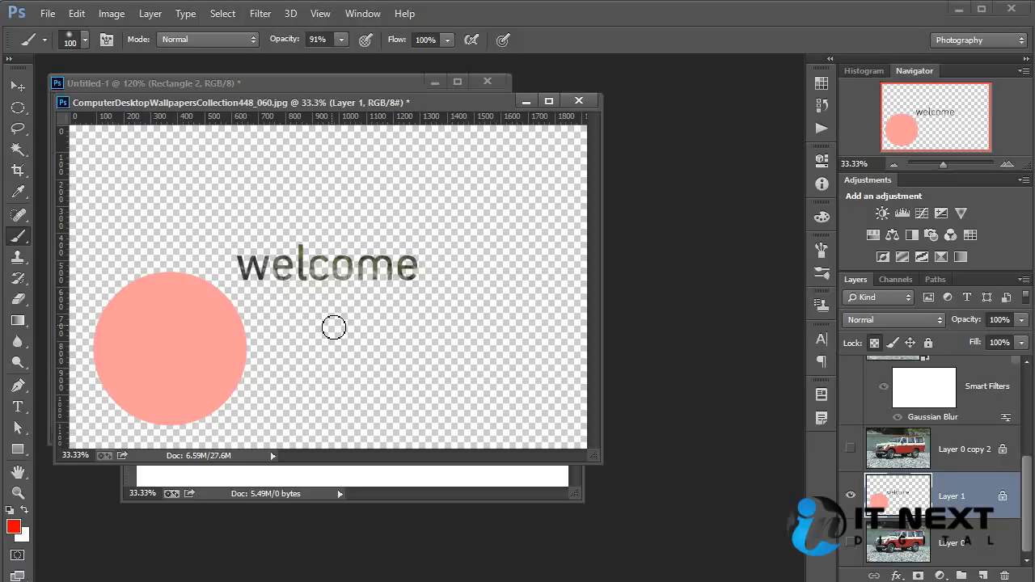
click(873, 343)
- View the blend modes available for Layer 1 and reposition the car photo's document window
click(881, 322)
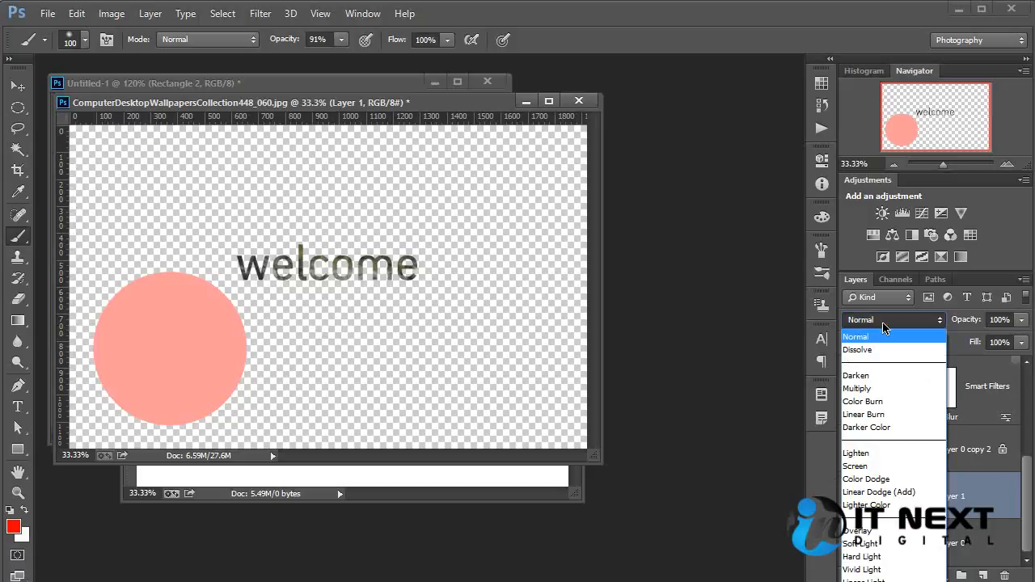
click(883, 327)
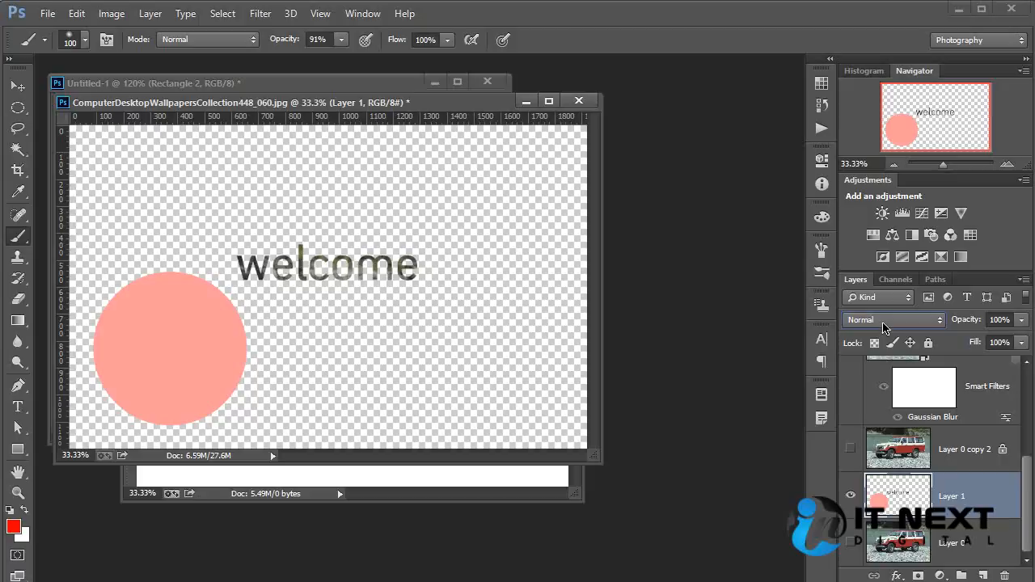
drag(448, 107, 538, 144)
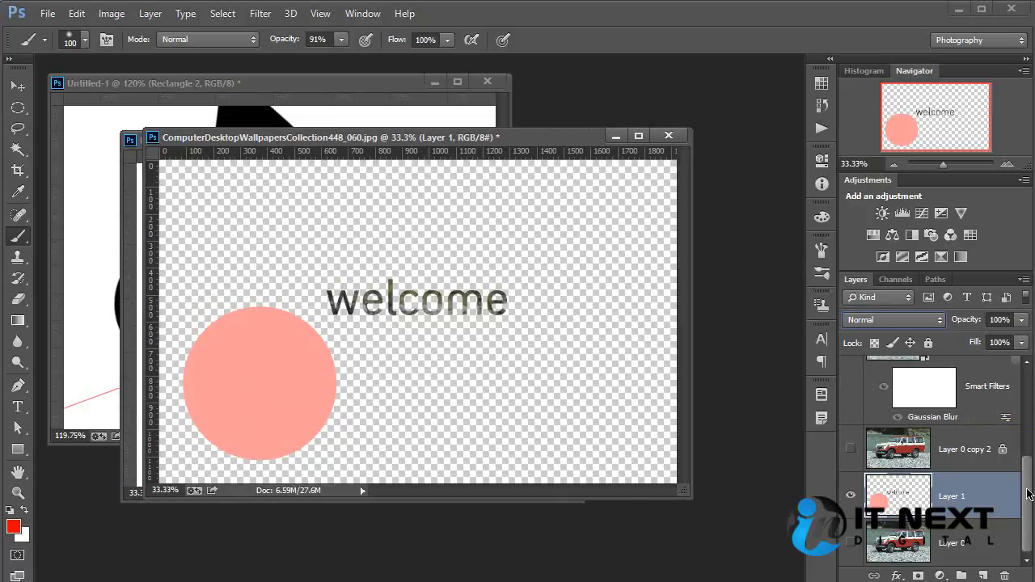
scroll(1028, 494, up, 4)
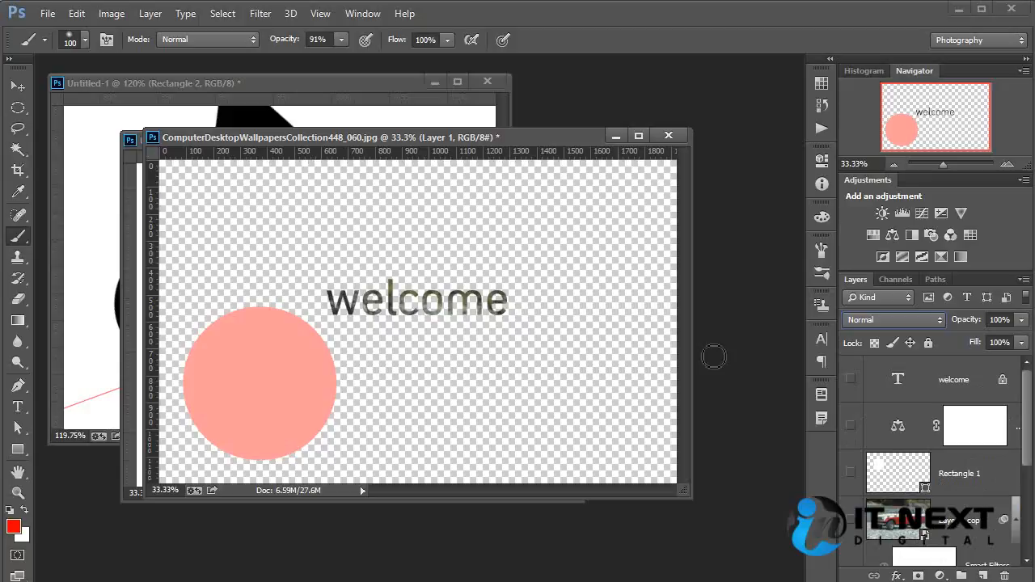
drag(1025, 459, 1026, 413)
click(48, 14)
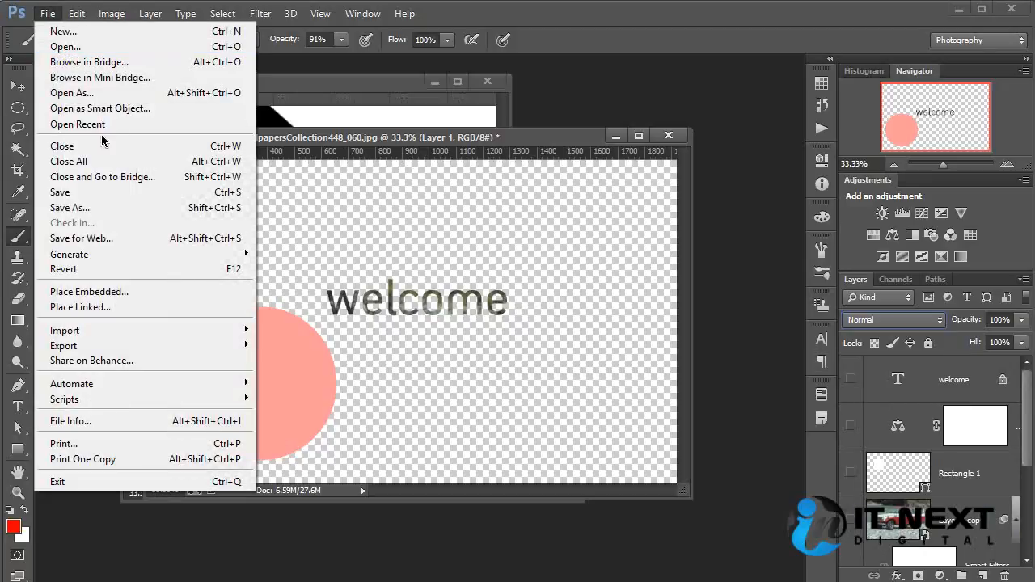
click(129, 210)
click(836, 9)
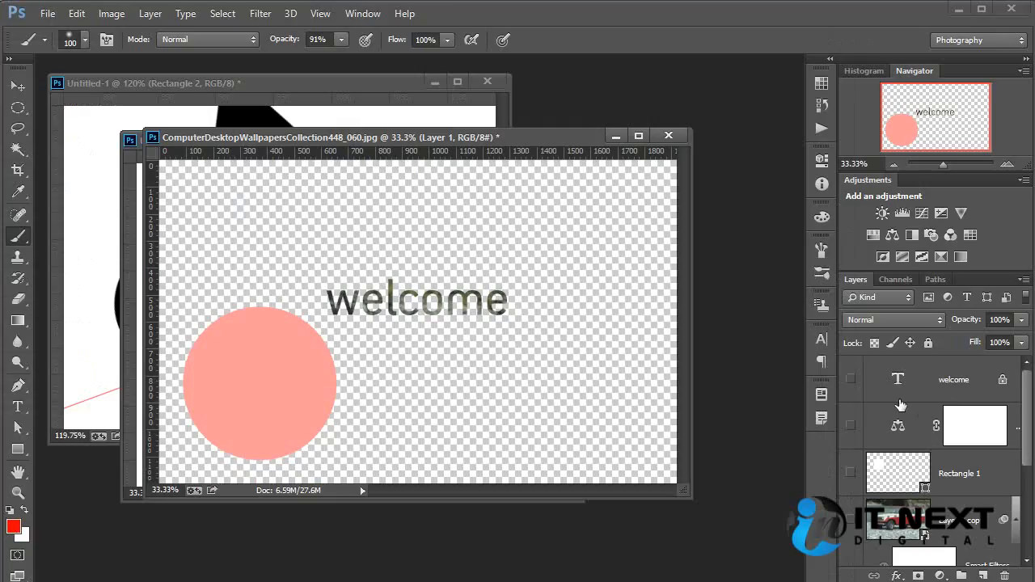
- Turn the visibility of the hidden layers back on, including the welcome text, colour balance adjustment, Rectangle 1, Layer 0 copy and Layer 0 copy 2
click(851, 534)
scroll(852, 518, down, 3)
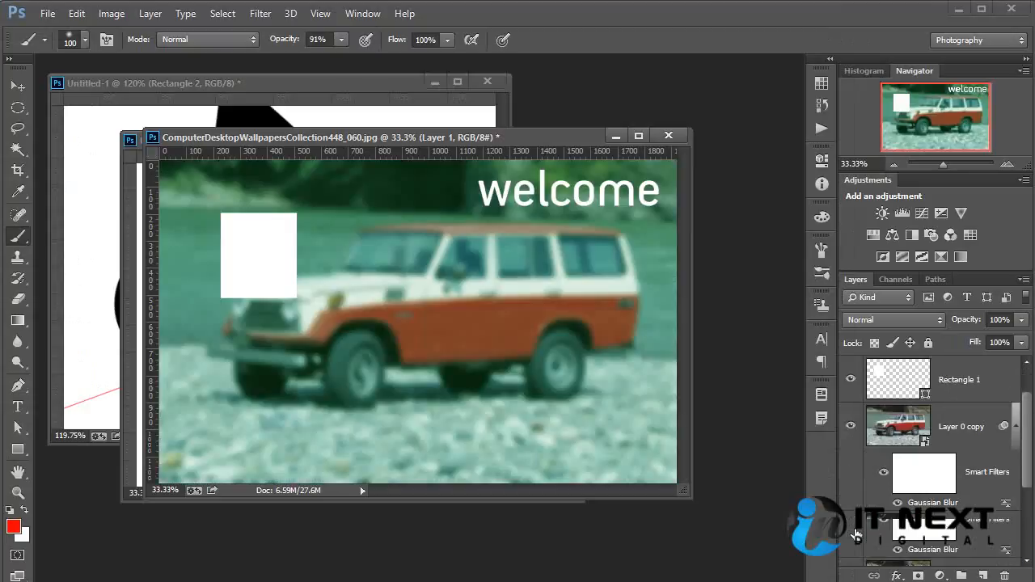
scroll(852, 477, up, 3)
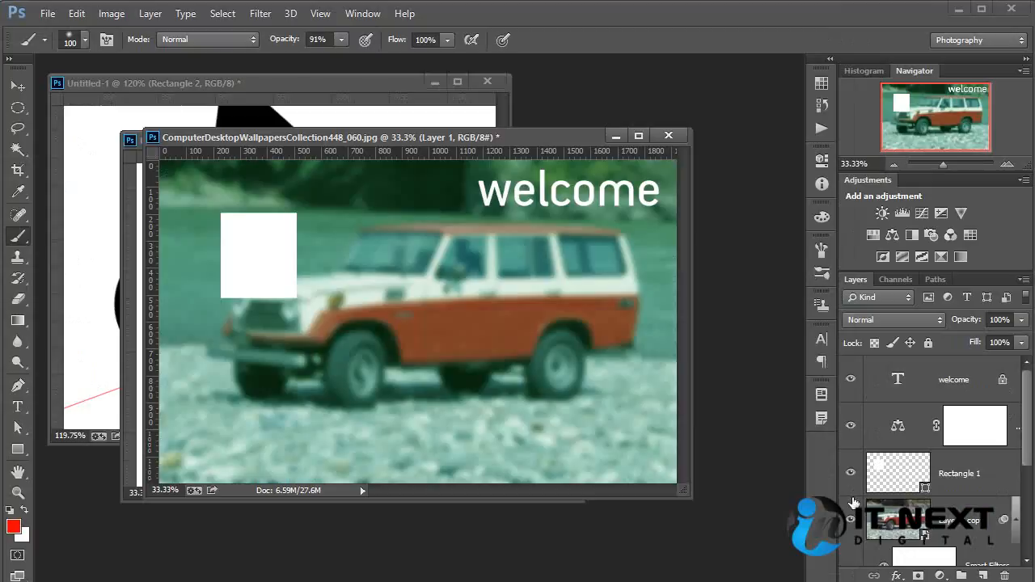
click(850, 522)
click(850, 522)
click(849, 522)
click(849, 522)
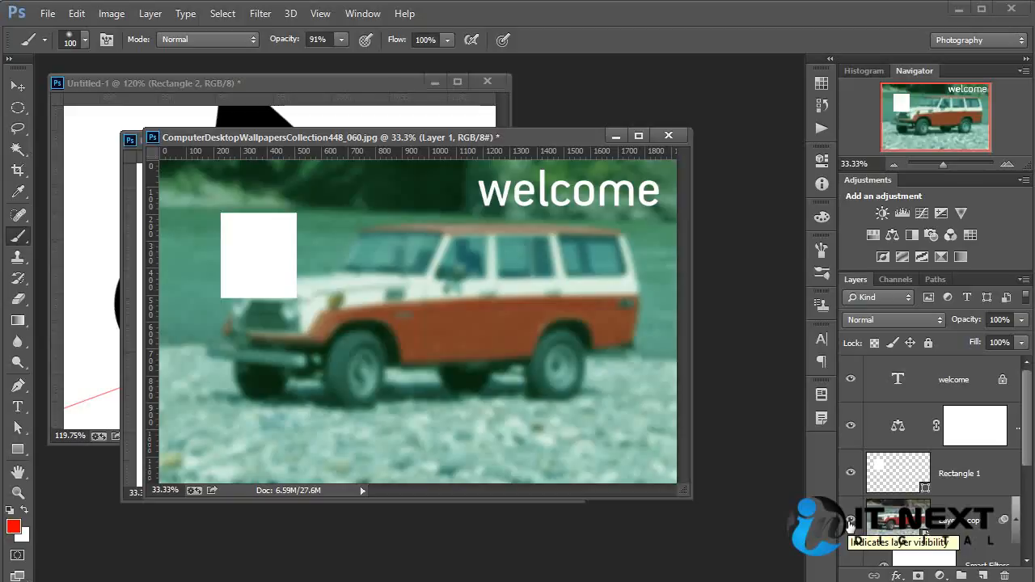
- Save the car document in Photoshop format as layer test.psd in the wallpaper folder and accept the format options
click(47, 14)
click(100, 207)
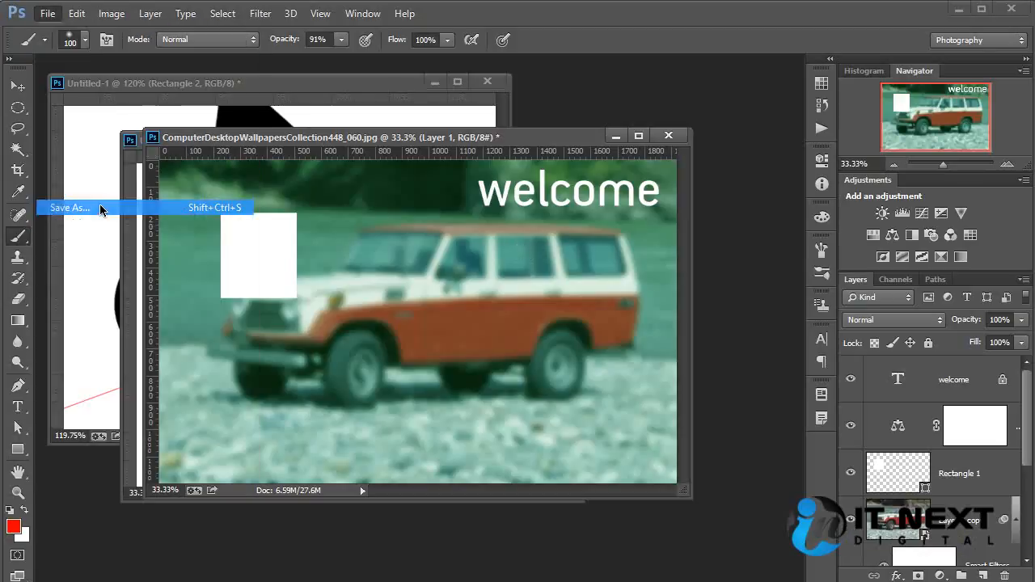
click(226, 479)
click(341, 479)
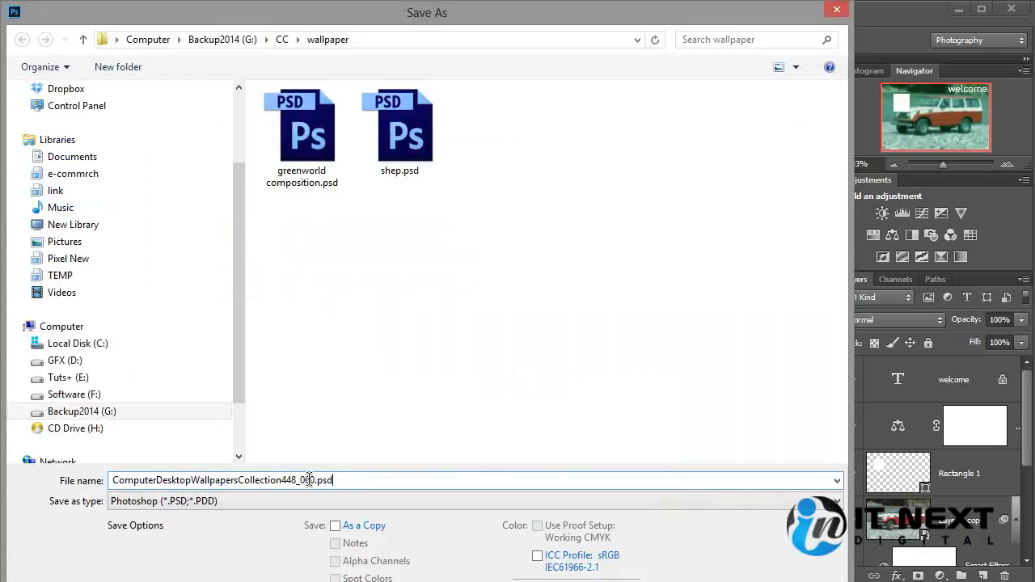
drag(314, 480, 4, 472)
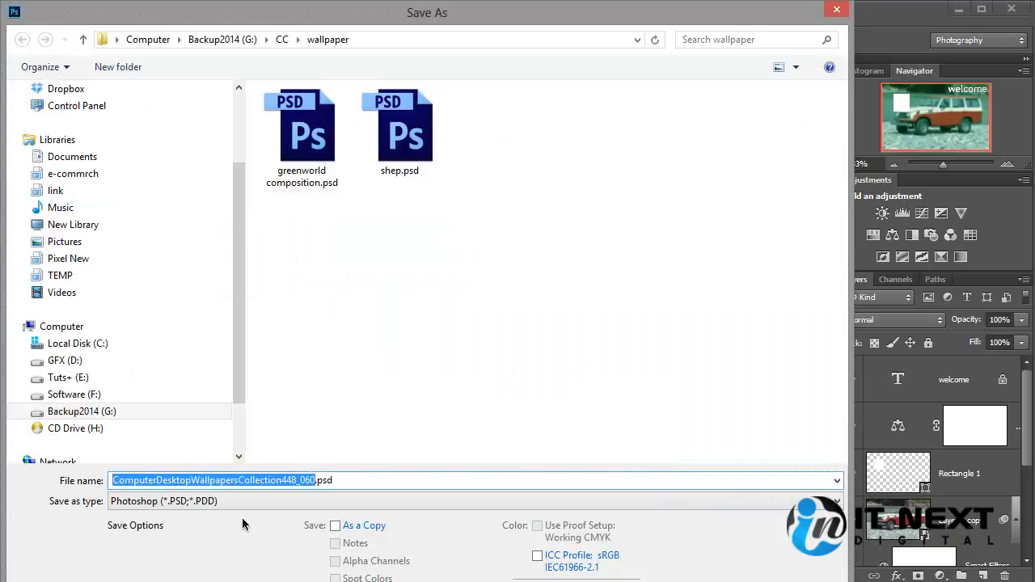
text(layer te)
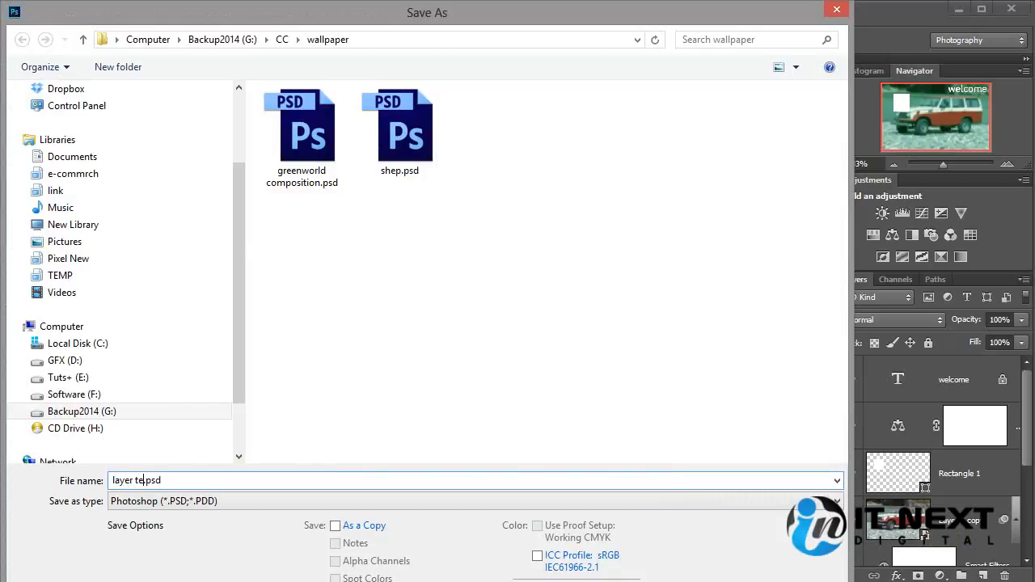
text(st)
key(Return)
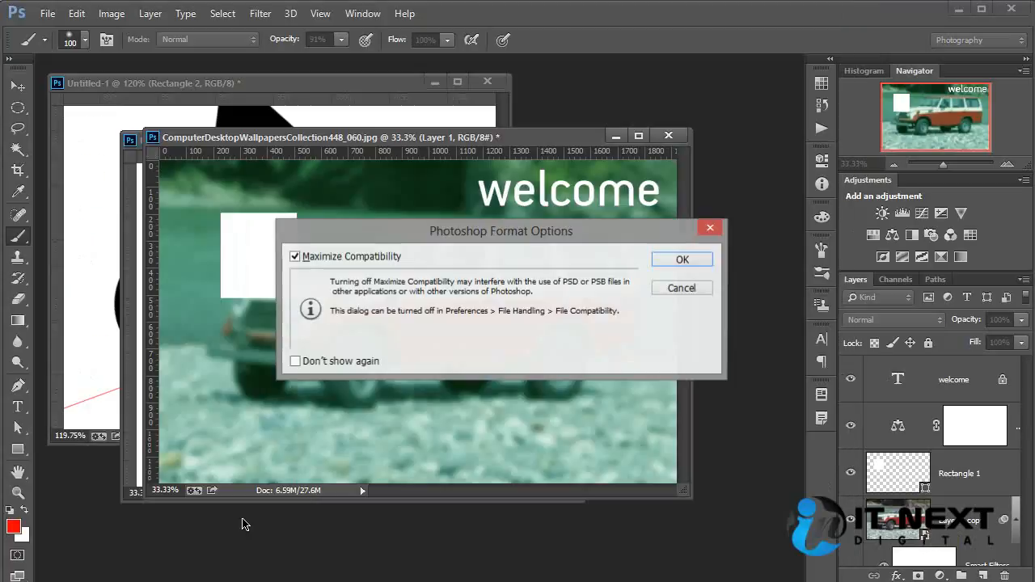
click(333, 257)
click(671, 260)
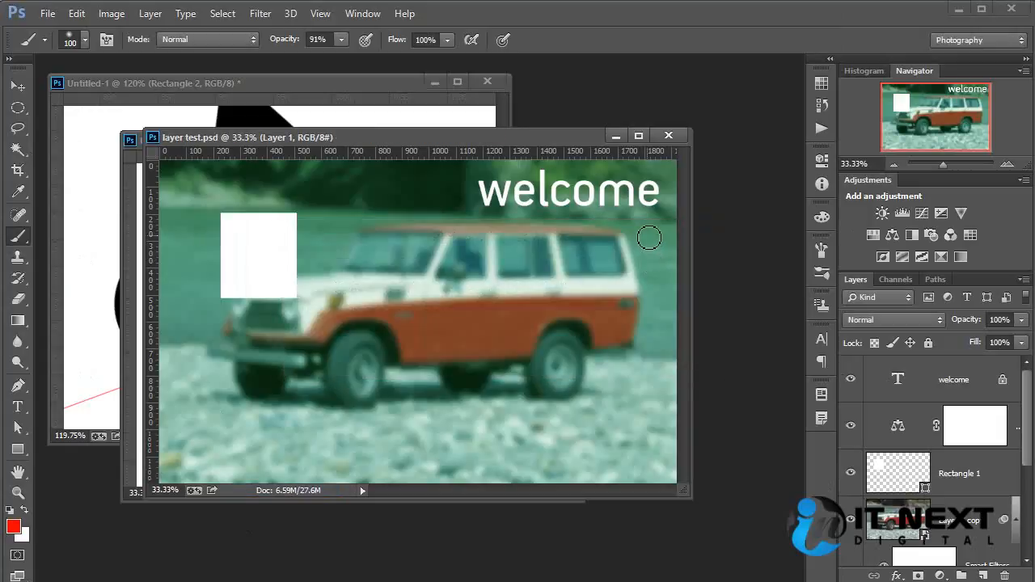